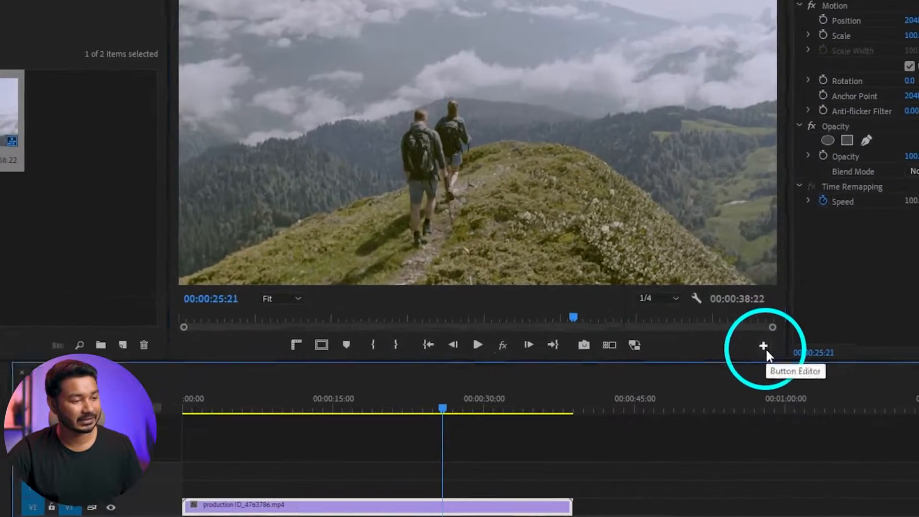
Step: Check the Program monitor's Button Editor for the Export Frame control and confirm the layout
click(699, 313)
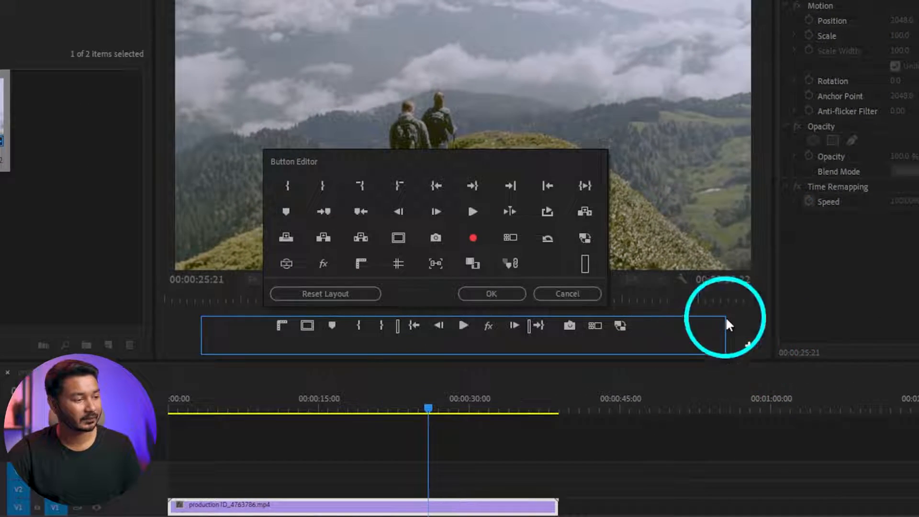
mouse_move(435, 237)
mouse_down()
mouse_move(524, 327)
mouse_move(431, 236)
mouse_up()
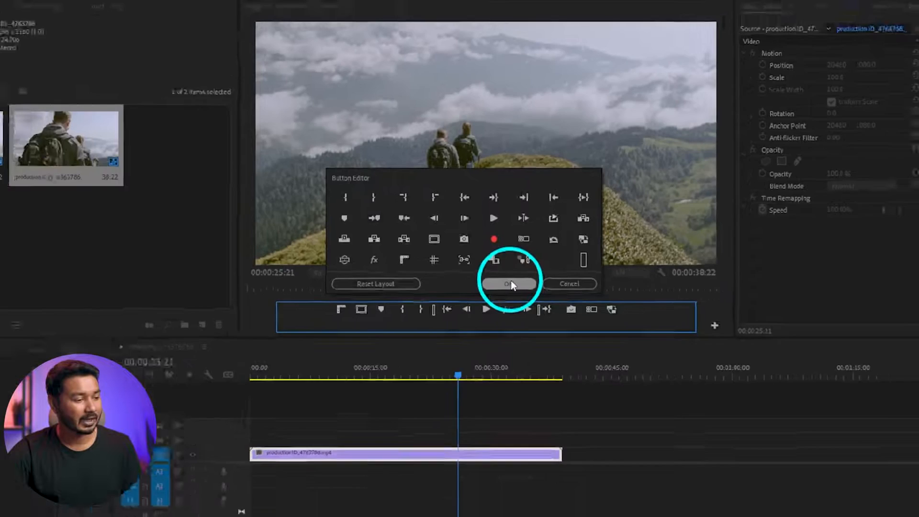
click(493, 293)
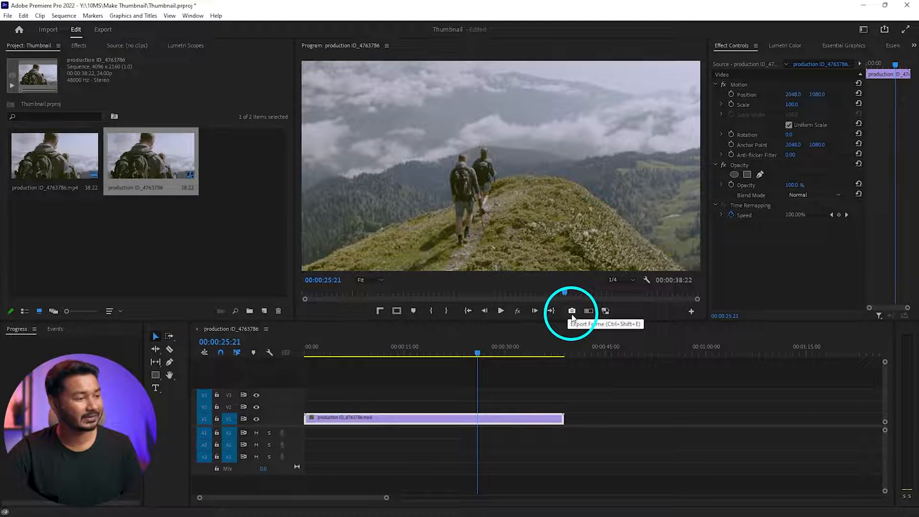
Step: Export the frame at 00:00:25:21 as a JPEG to the Desktop's Travels folder, with import into the project enabled
click(572, 311)
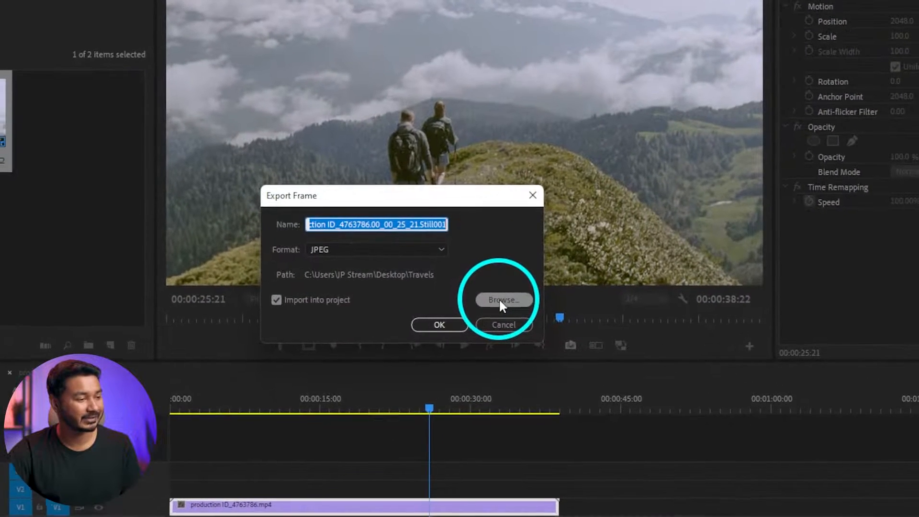
click(526, 281)
drag(419, 219, 383, 127)
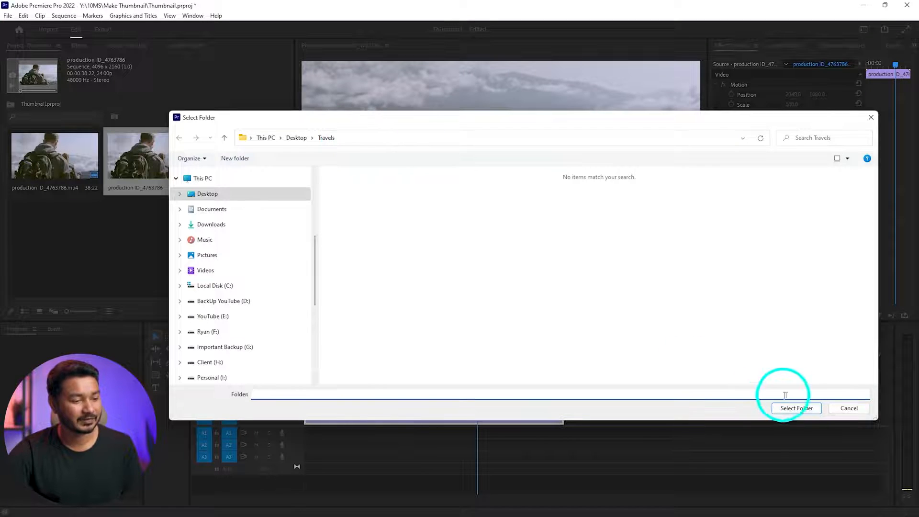
click(796, 408)
click(484, 297)
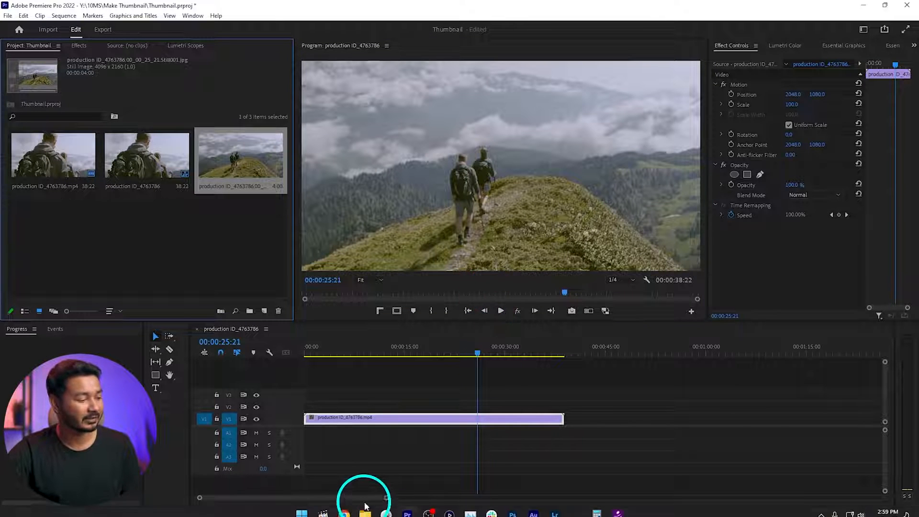
Step: View the exported JPEG still from the Travels folder in the image viewer and close it
click(365, 512)
click(492, 186)
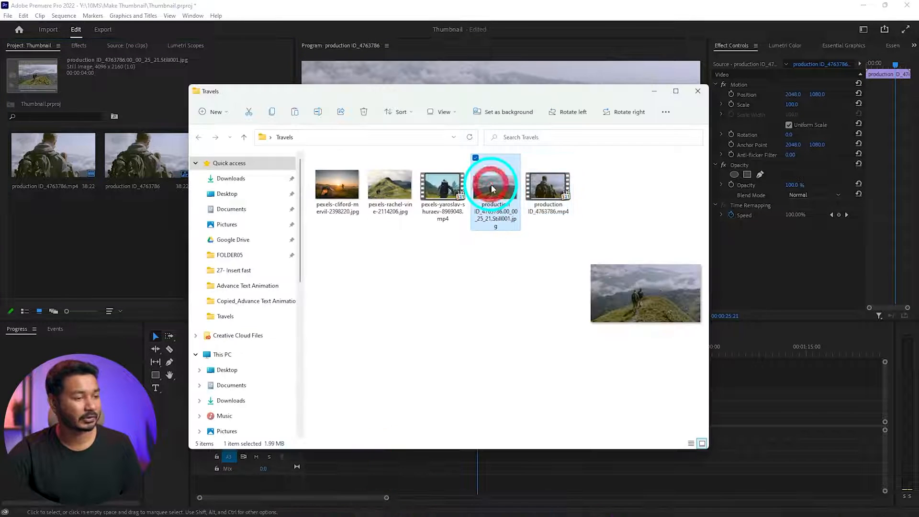
double_click(491, 187)
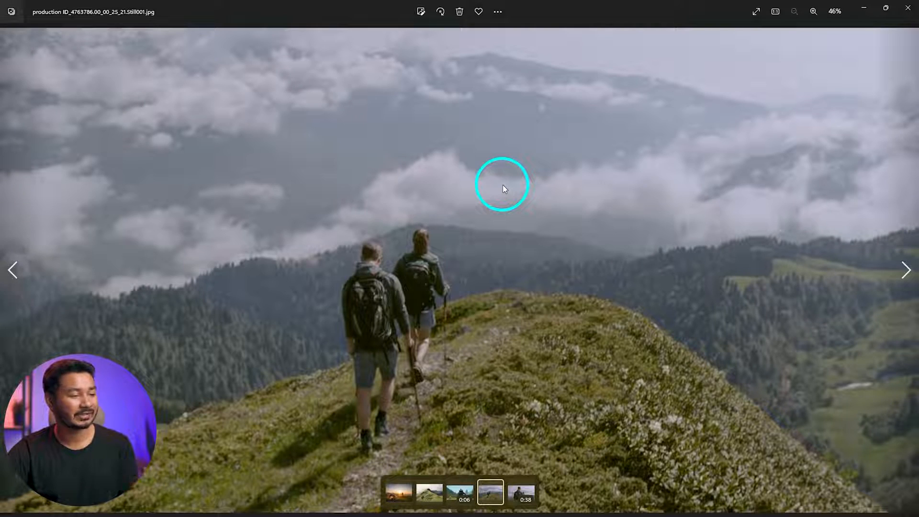
click(905, 6)
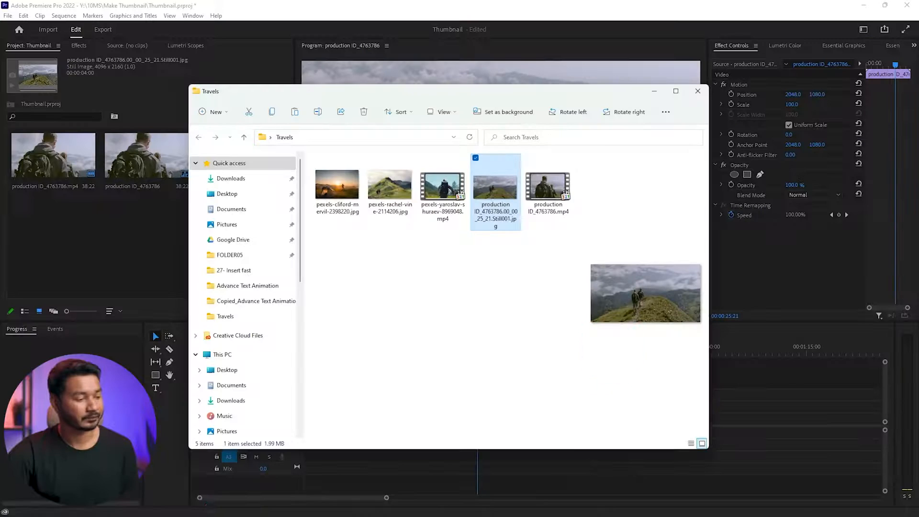
Step: Switch to Chrome, search Google for "canava" and open the Canva website
mouse_move(294, 516)
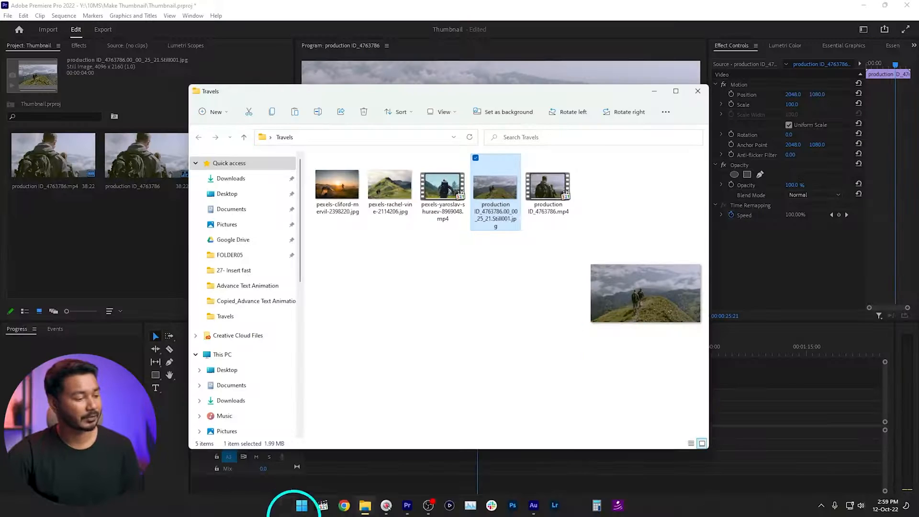
click(344, 507)
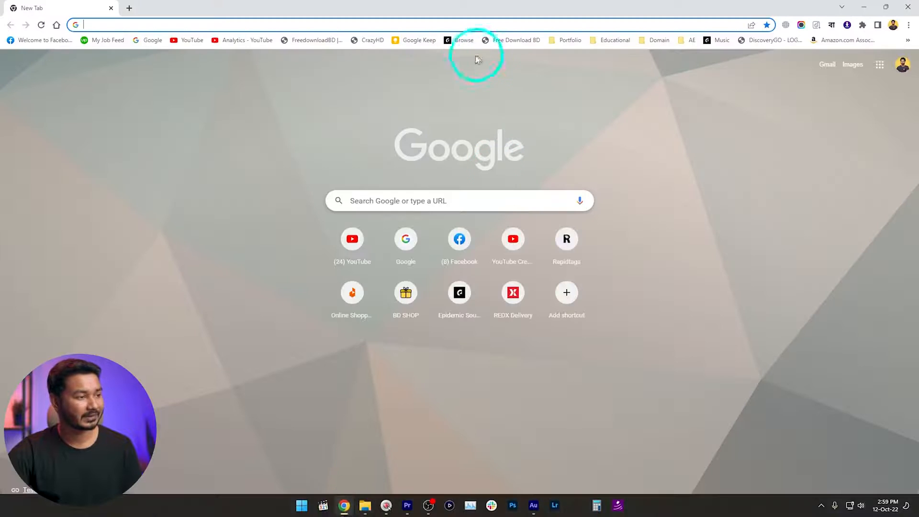
click(439, 196)
text(canava)
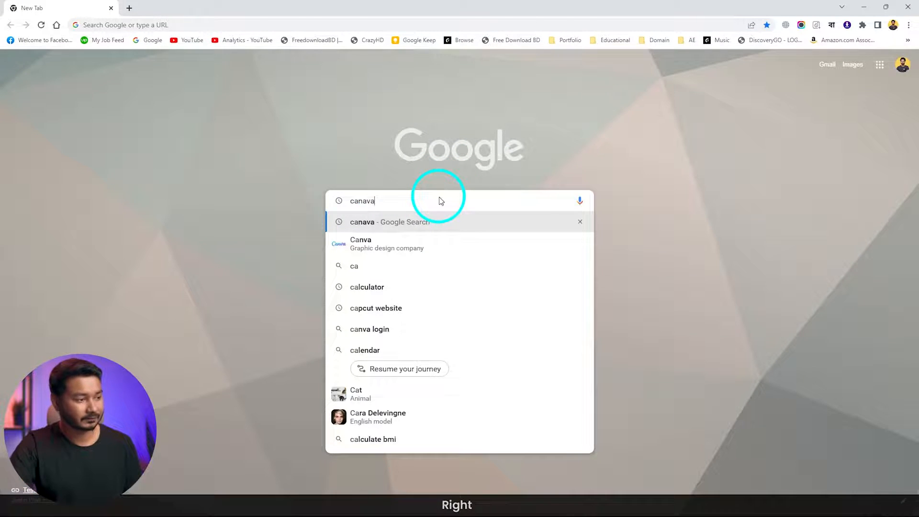
key(Return)
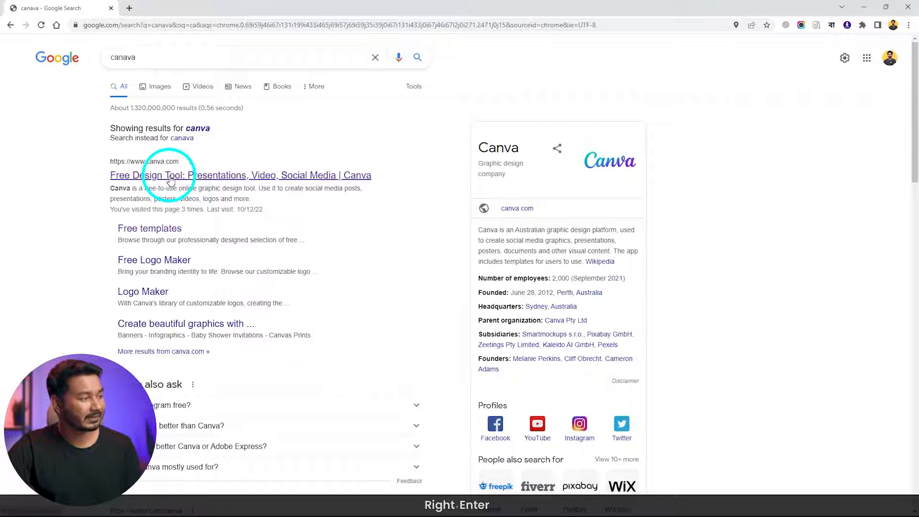
click(170, 180)
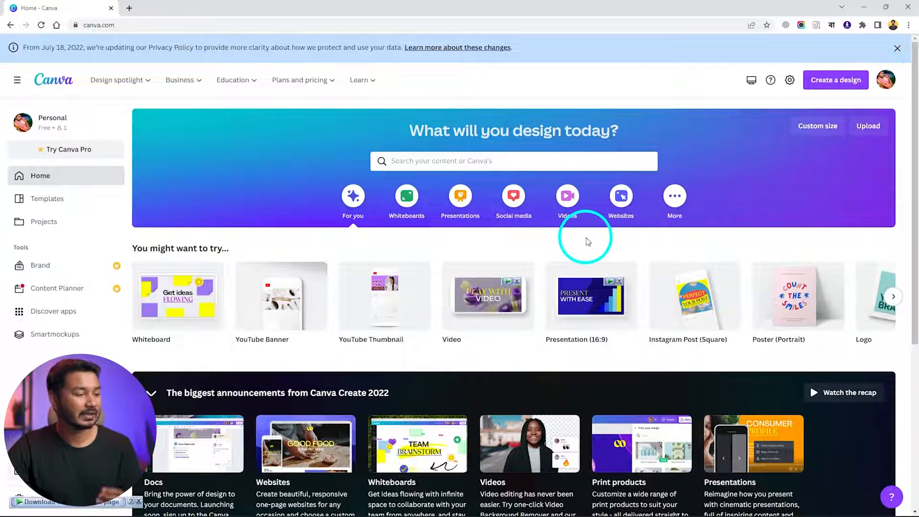
Step: Search Canva for "youtube travel thumbnail" and open the Travel YouTube Thumbnail template category
scroll(588, 241, down, 3)
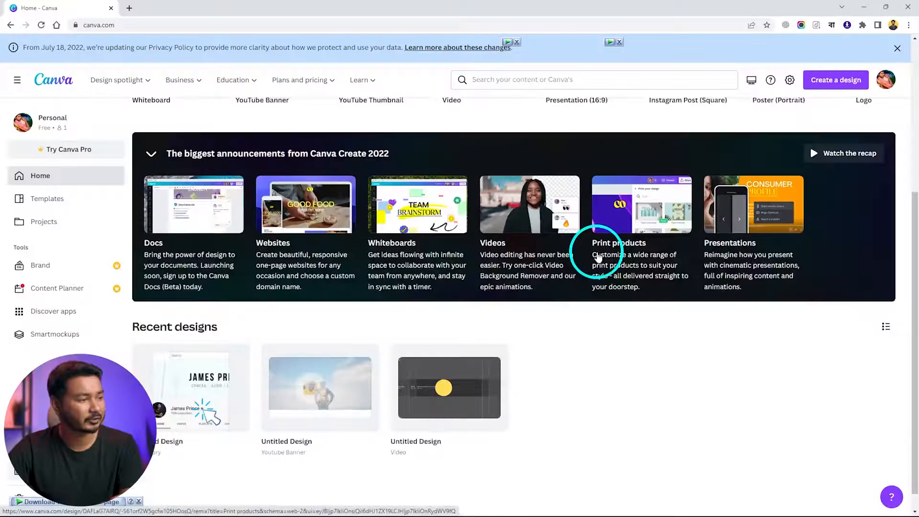
scroll(596, 244, up, 3)
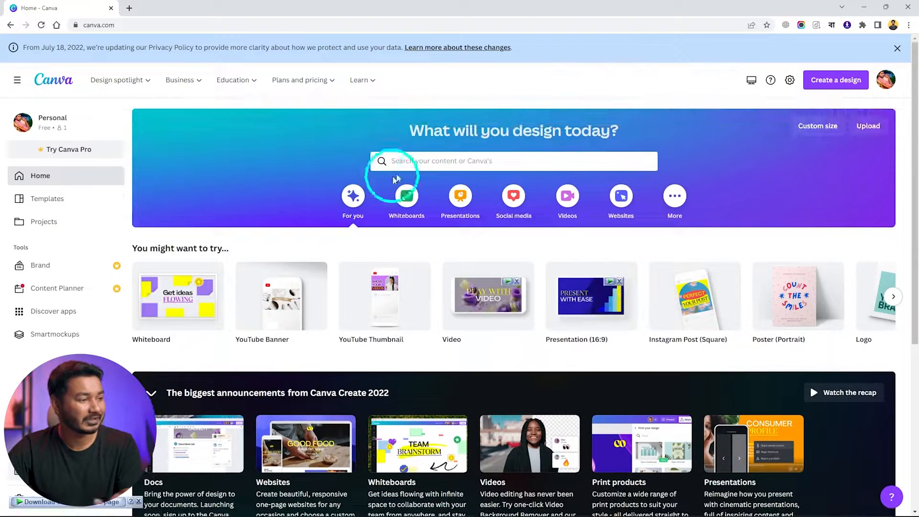
click(436, 162)
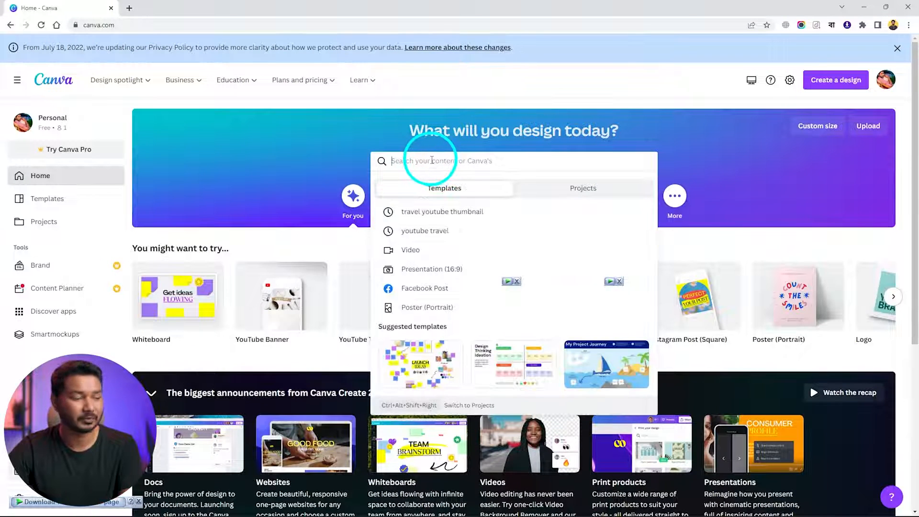
text(youtube trav)
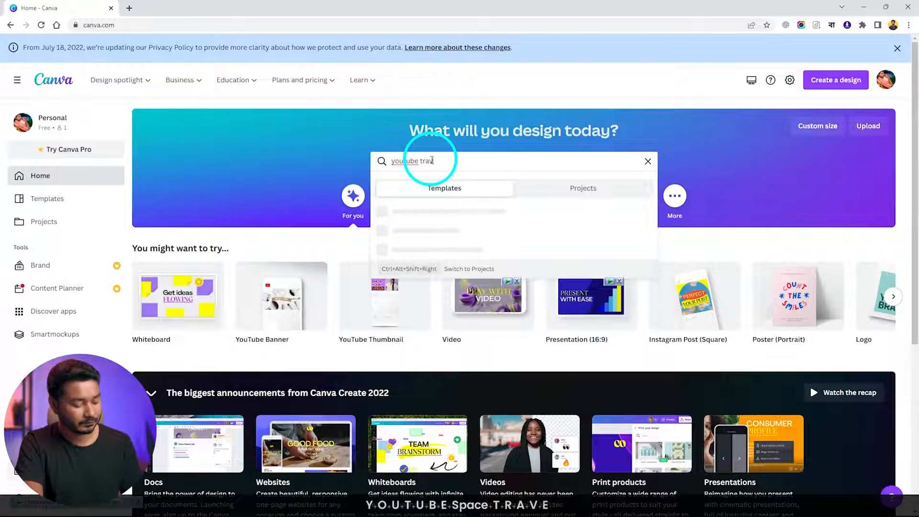
text(el thumbnail)
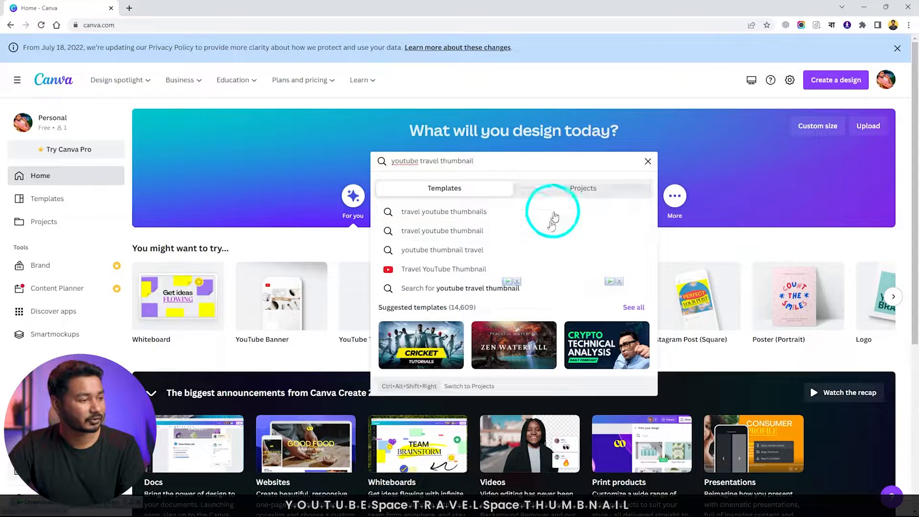
click(422, 268)
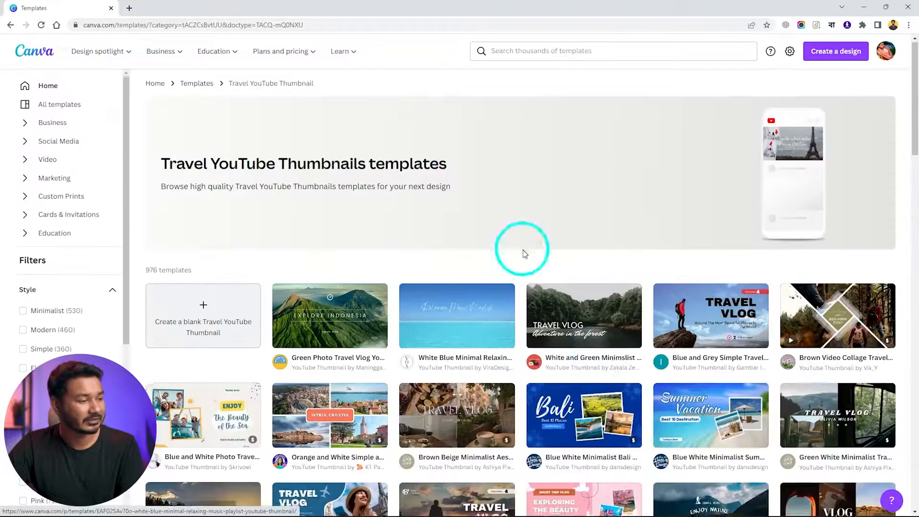
Step: Filter the Travel YouTube Thumbnail templates by the Free price option
scroll(523, 250, down, 5)
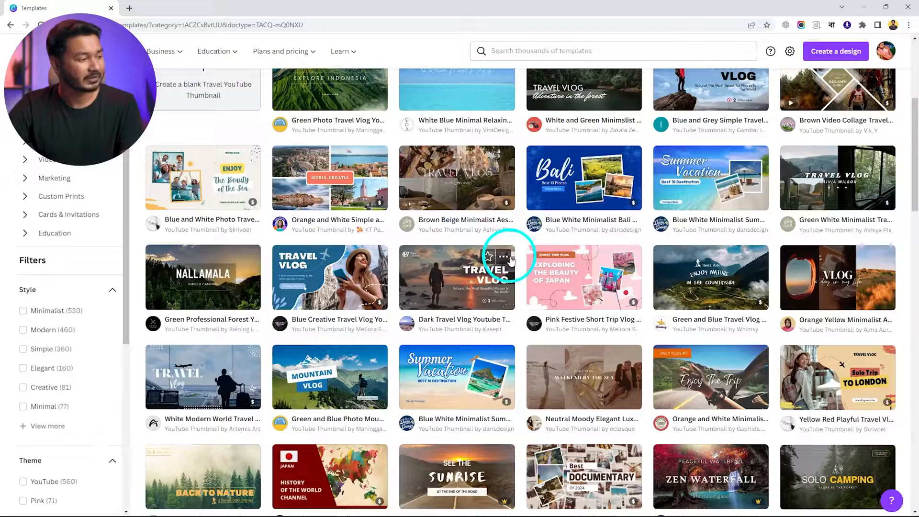
scroll(84, 258, down, 5)
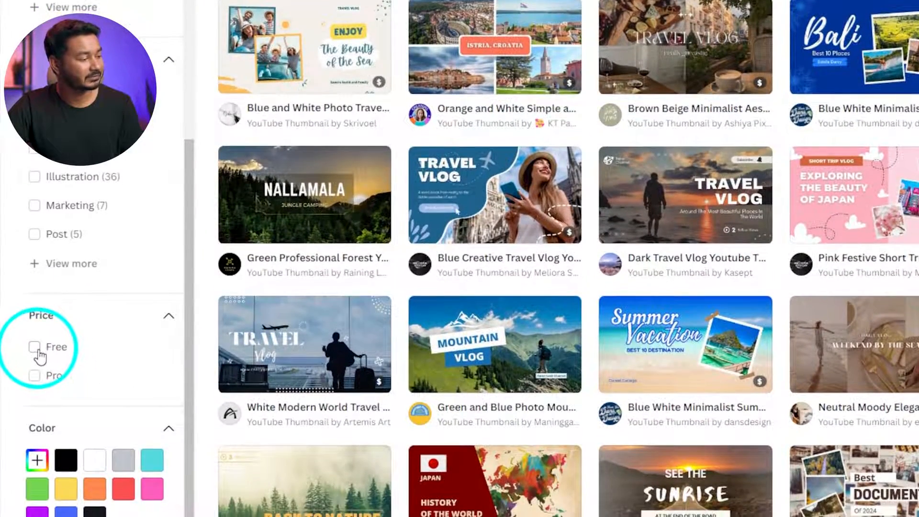
click(36, 349)
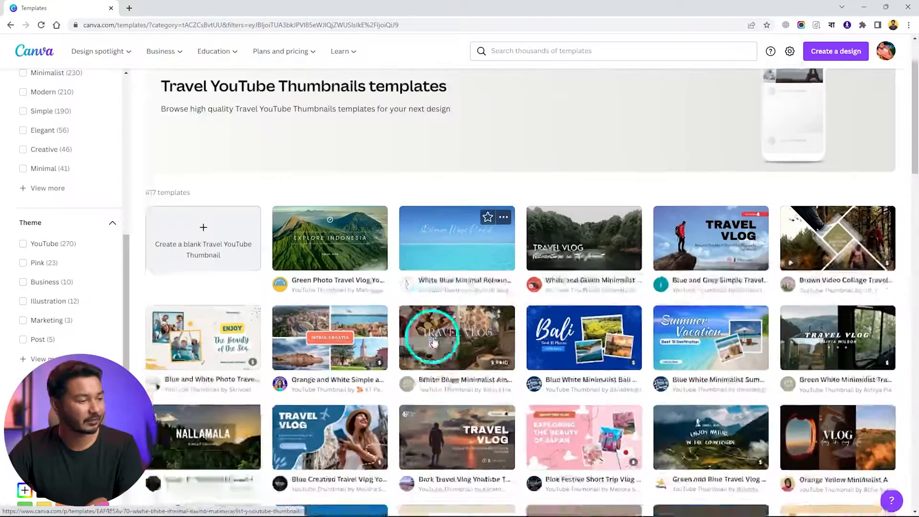
Step: Find the Elegant Travel Blog Youtube Thumbnail template in the filtered gallery and open it for customizing
scroll(436, 337, down, 2)
scroll(436, 337, down, 1)
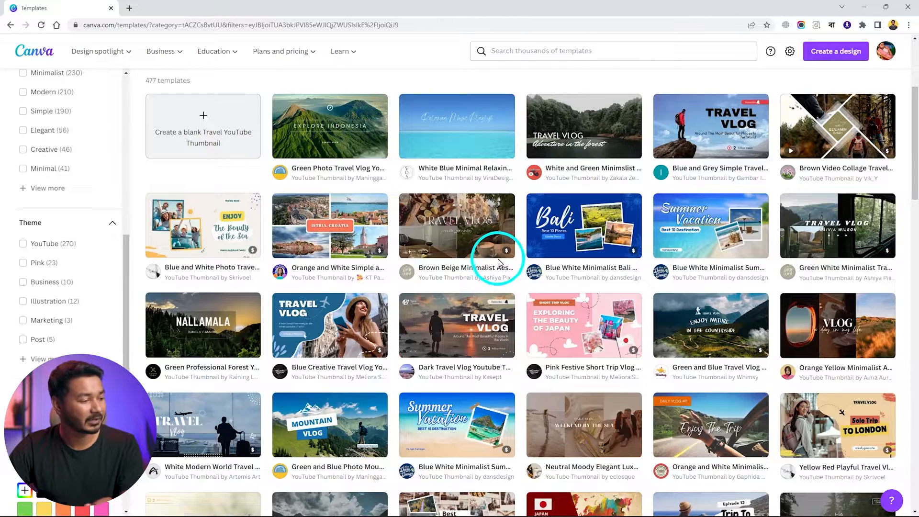
scroll(500, 263, down, 4)
scroll(497, 258, down, 1)
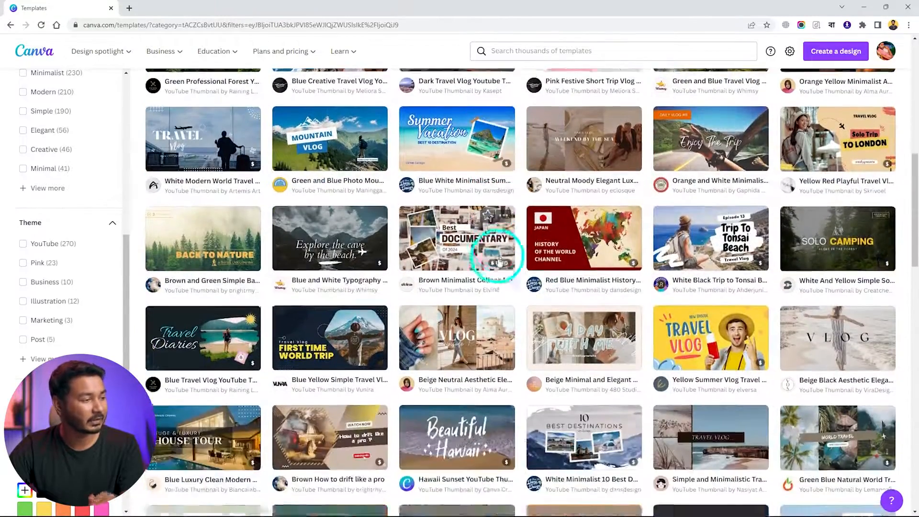
scroll(498, 248, down, 4)
scroll(495, 249, down, 8)
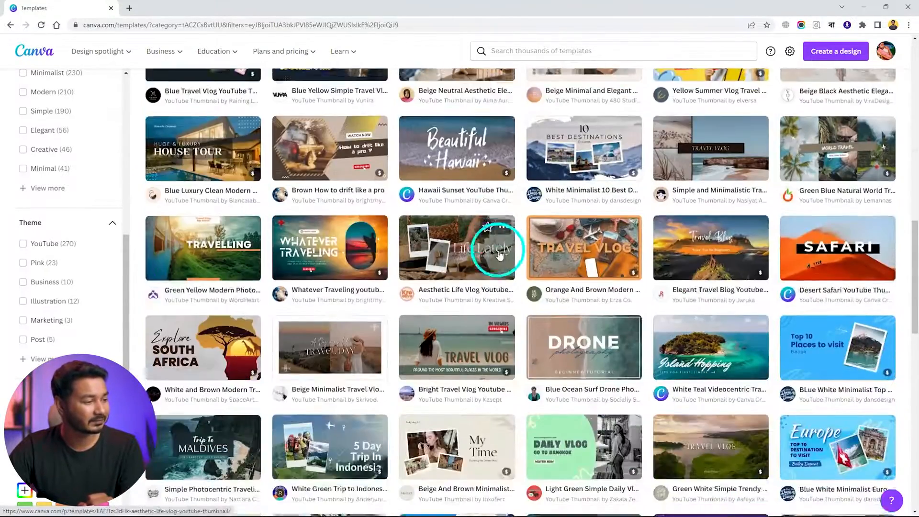
scroll(639, 381, up, 4)
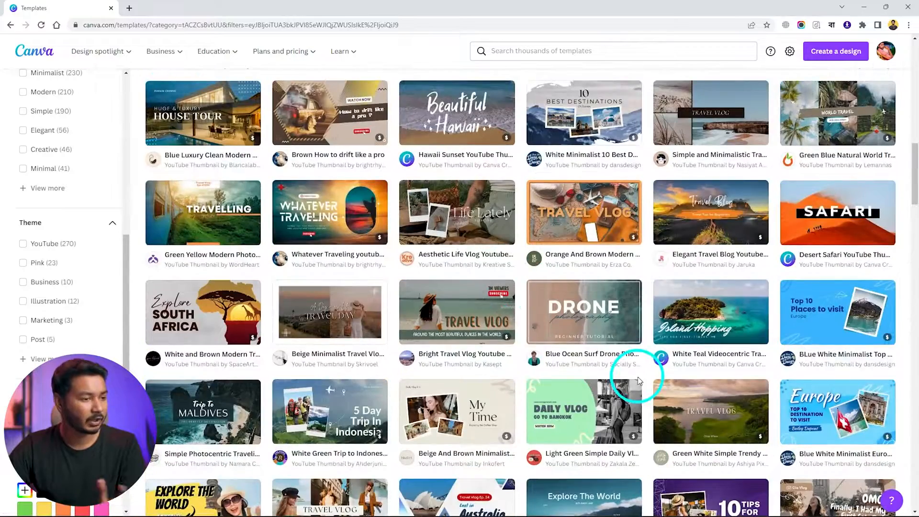
click(709, 213)
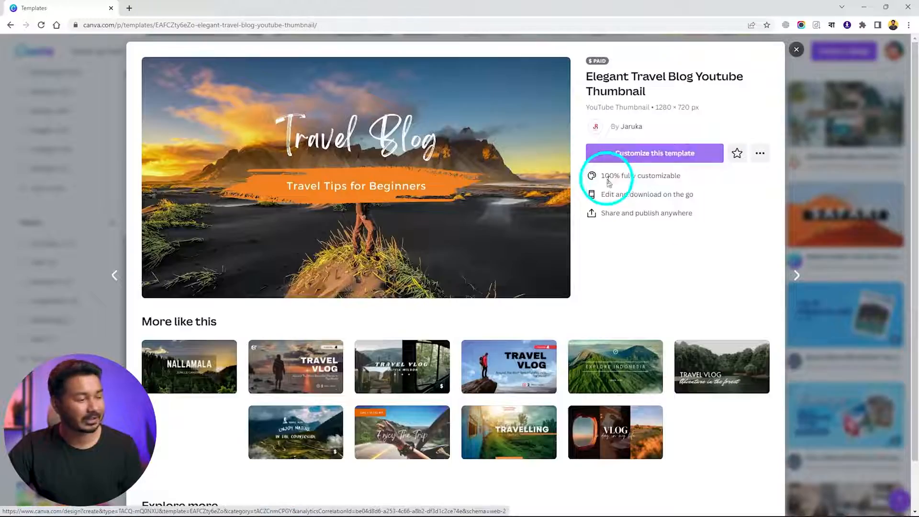
click(662, 154)
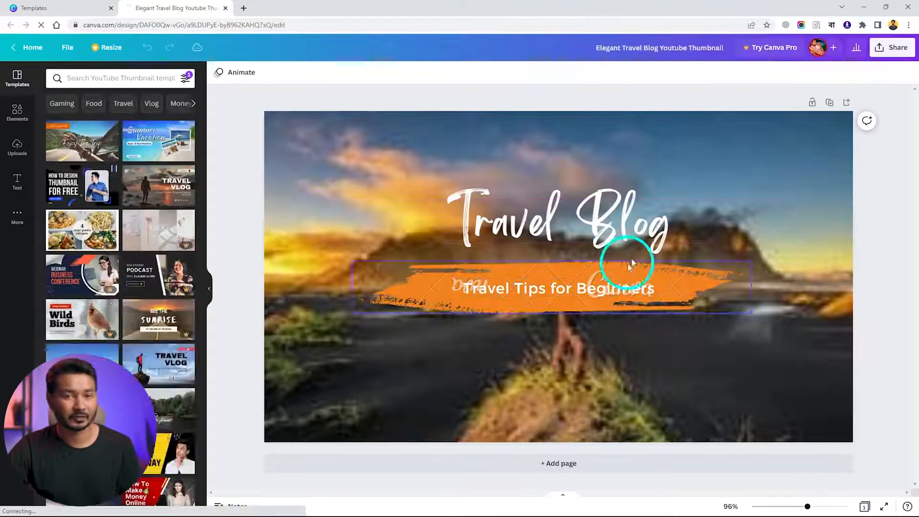
click(494, 140)
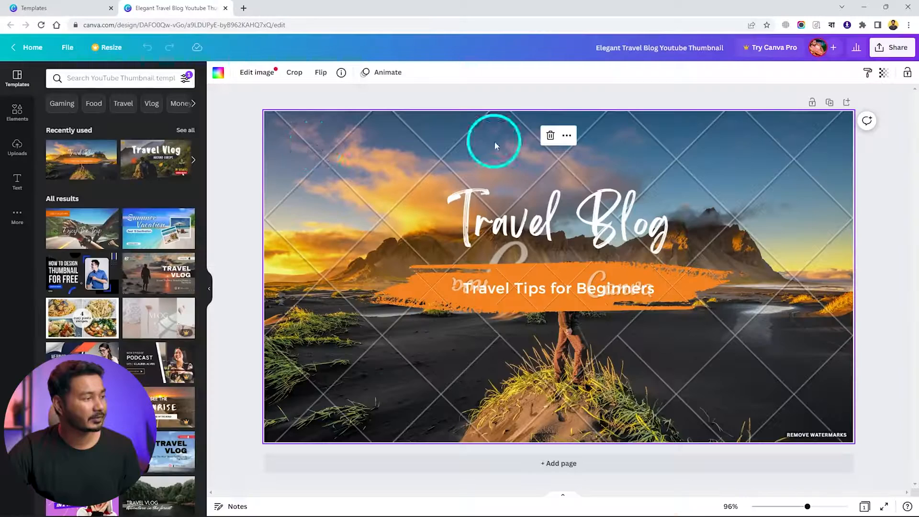
click(99, 78)
scroll(115, 164, down, 5)
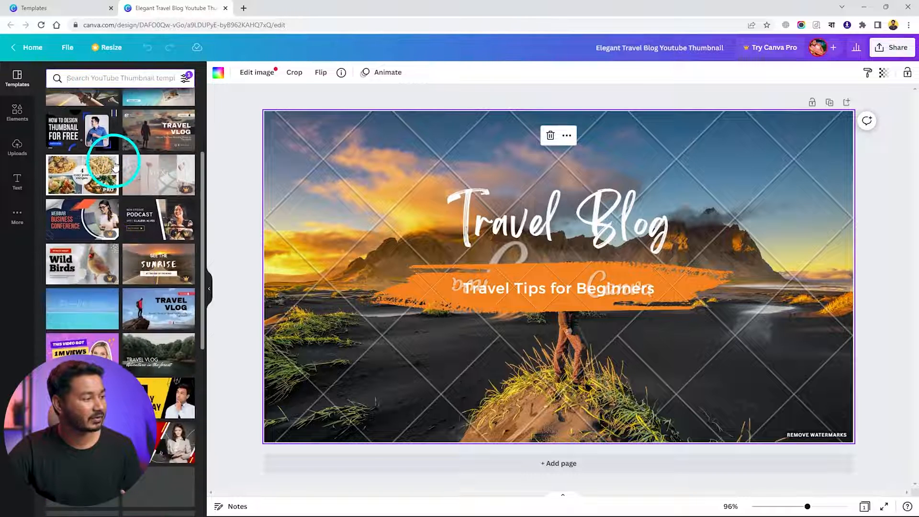
scroll(116, 162, up, 5)
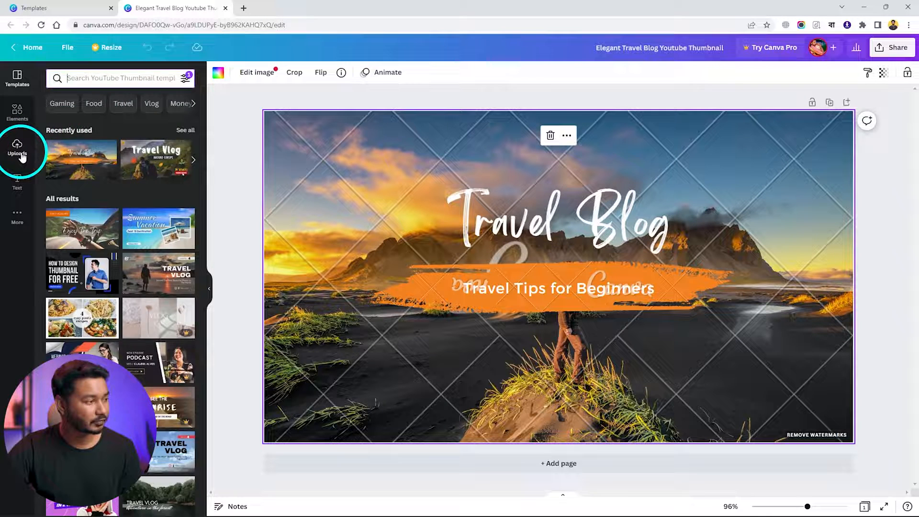
Step: Upload the exported still production ID_4763786.00_00_25_21.Still001.jpg from the Travels folder
click(19, 152)
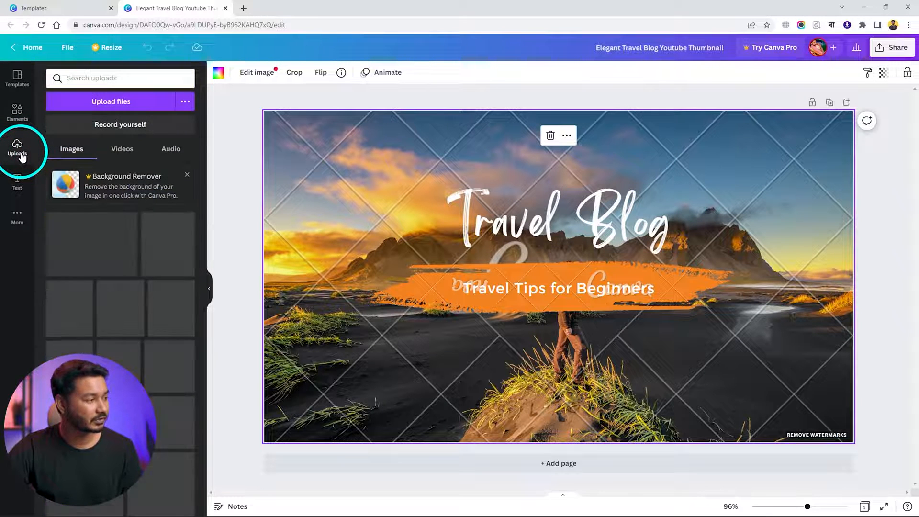
click(117, 106)
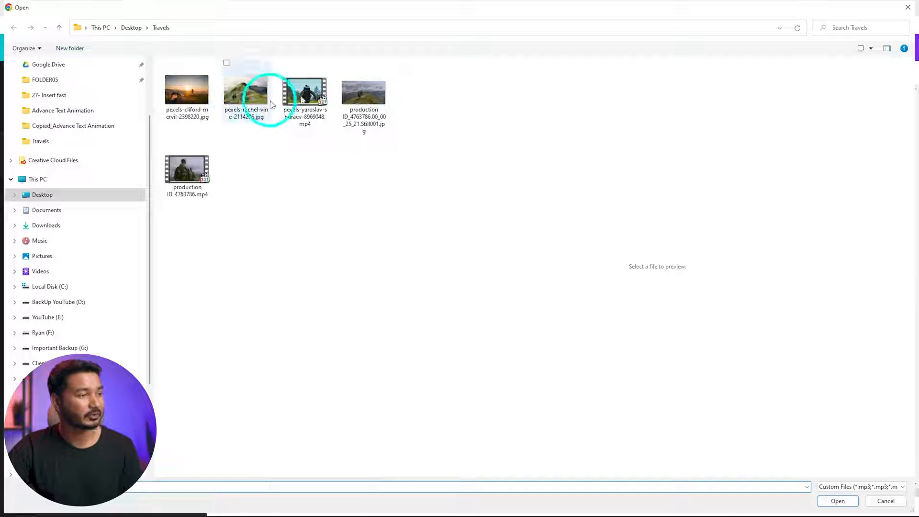
click(360, 105)
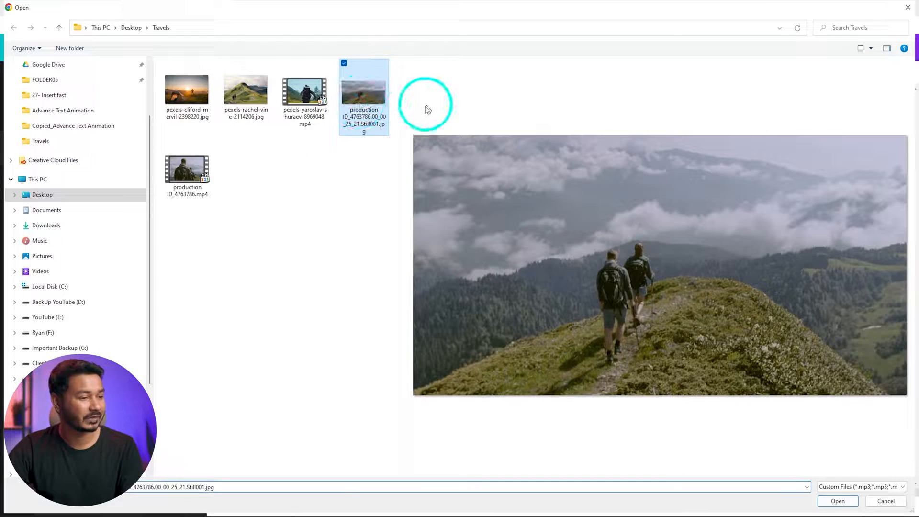
click(231, 99)
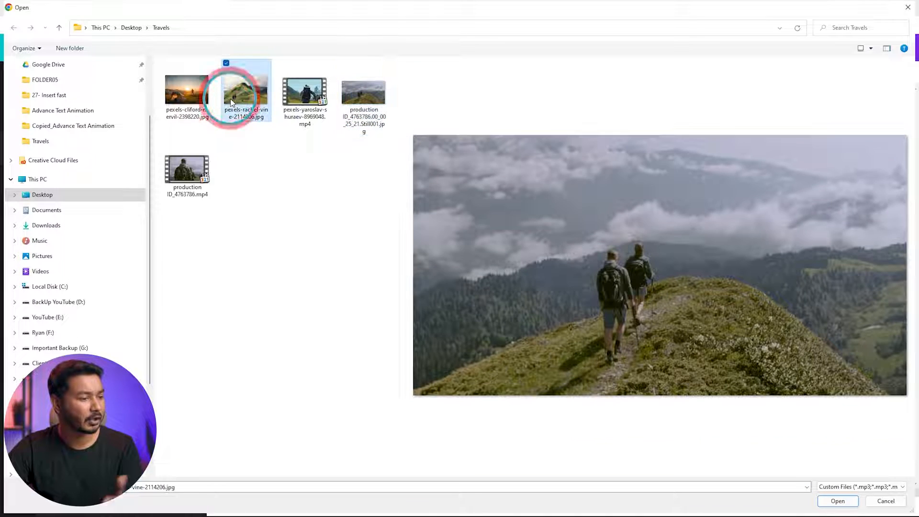
click(191, 96)
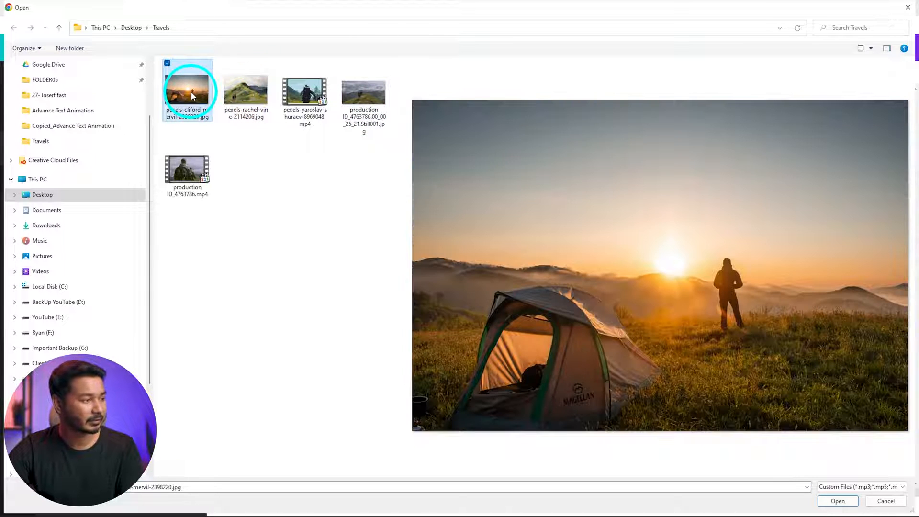
click(361, 101)
click(336, 175)
click(363, 93)
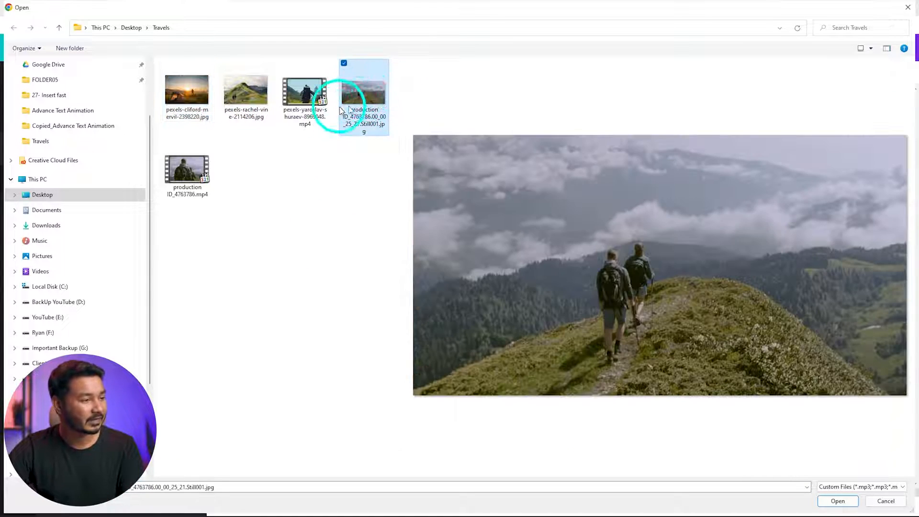
click(838, 499)
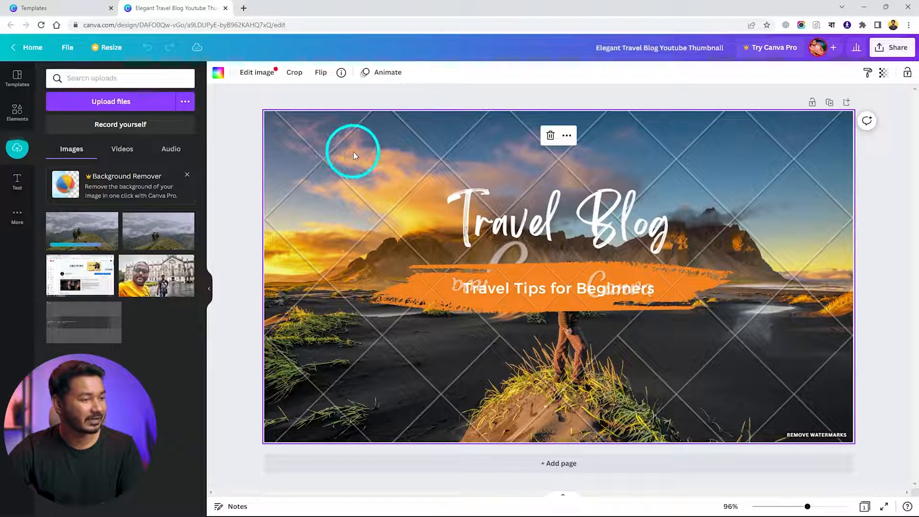
Step: Delete the template's background photo and place the uploaded hikers still on the page
click(550, 137)
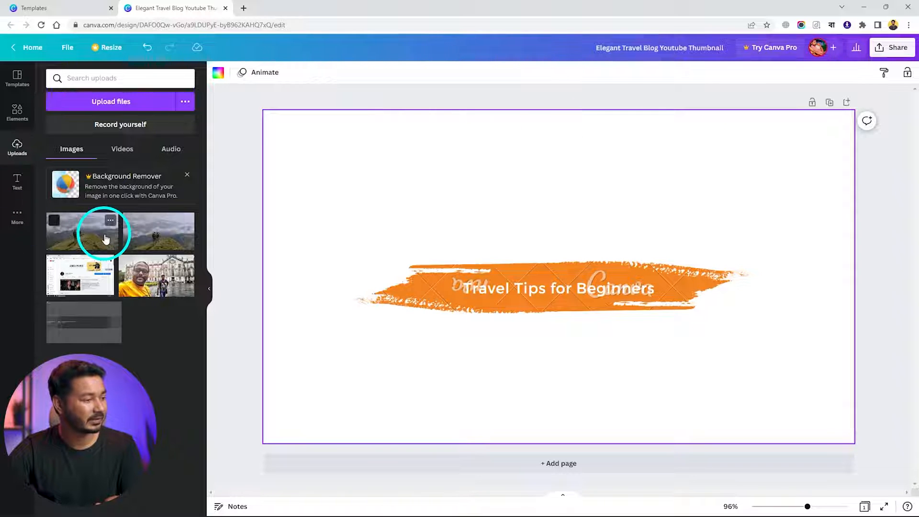
drag(106, 238, 355, 225)
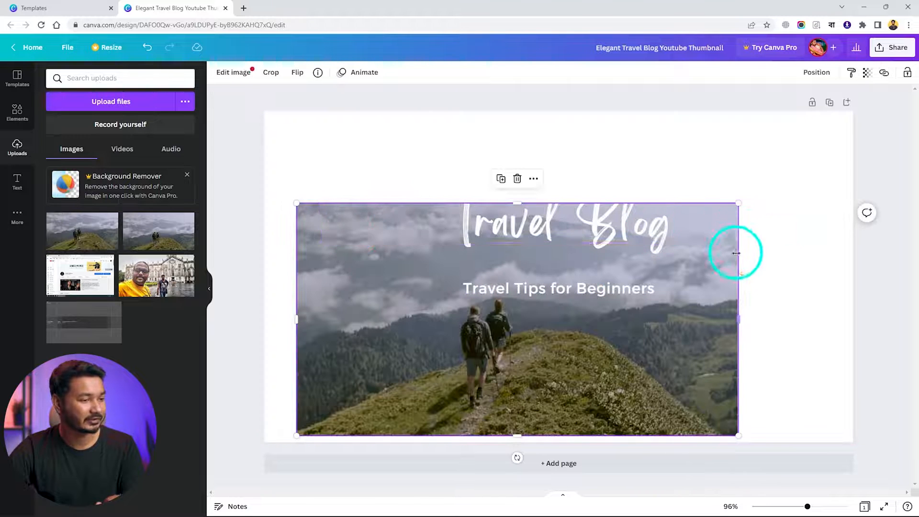
Step: Enlarge and position the hikers still to cover the whole page, and send it to the back
drag(740, 201, 861, 73)
drag(802, 308, 777, 289)
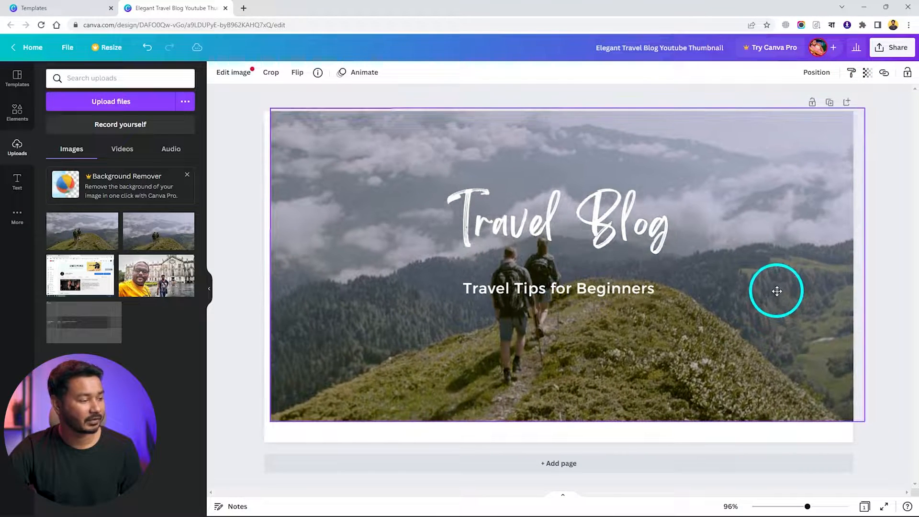
drag(271, 421, 252, 445)
drag(628, 276, 624, 281)
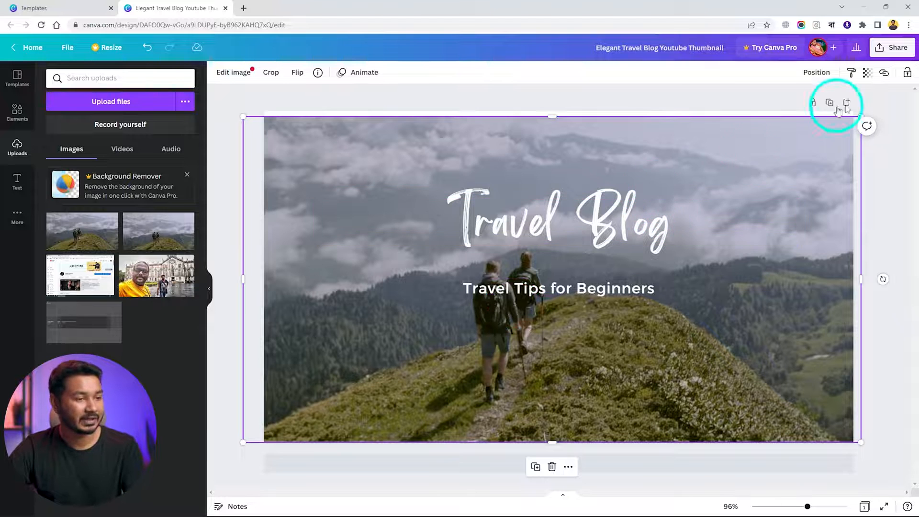
drag(854, 114, 854, 108)
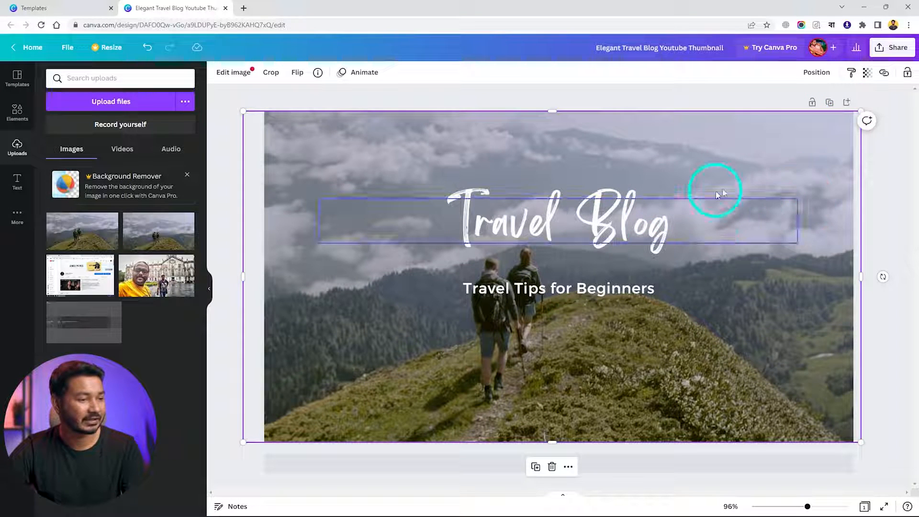
right_click(792, 136)
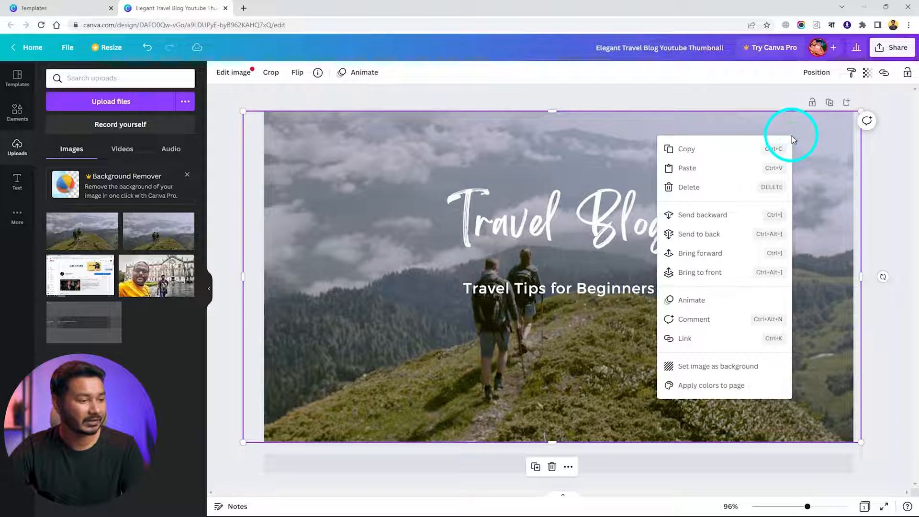
click(689, 234)
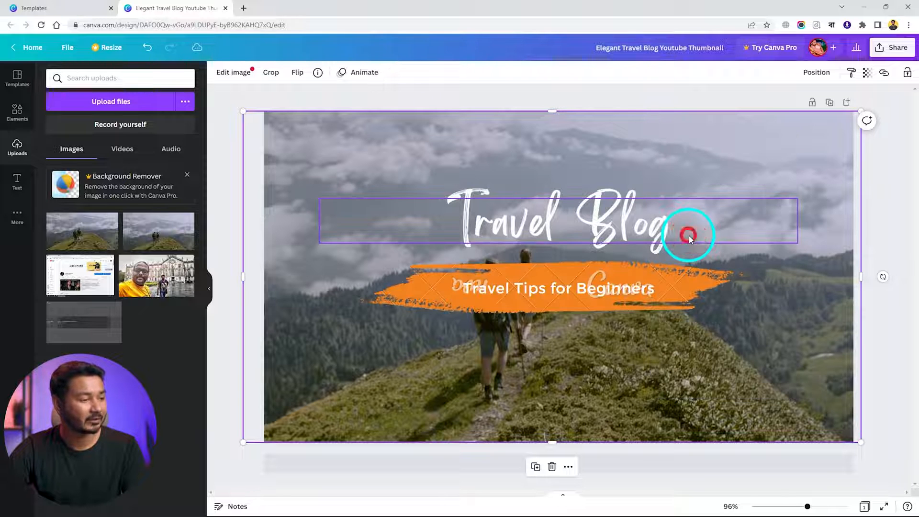
Step: Change the "Travel Blog" title text to "Travel to Bali"
click(623, 218)
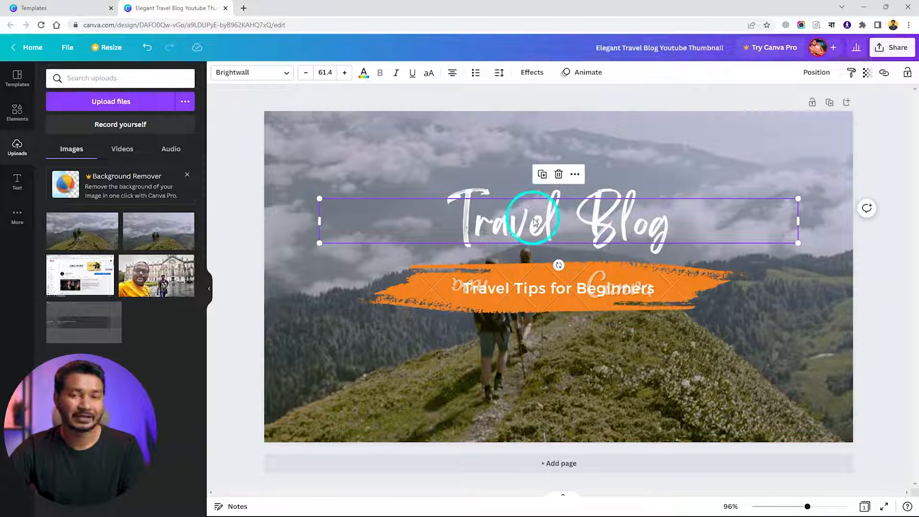
double_click(522, 232)
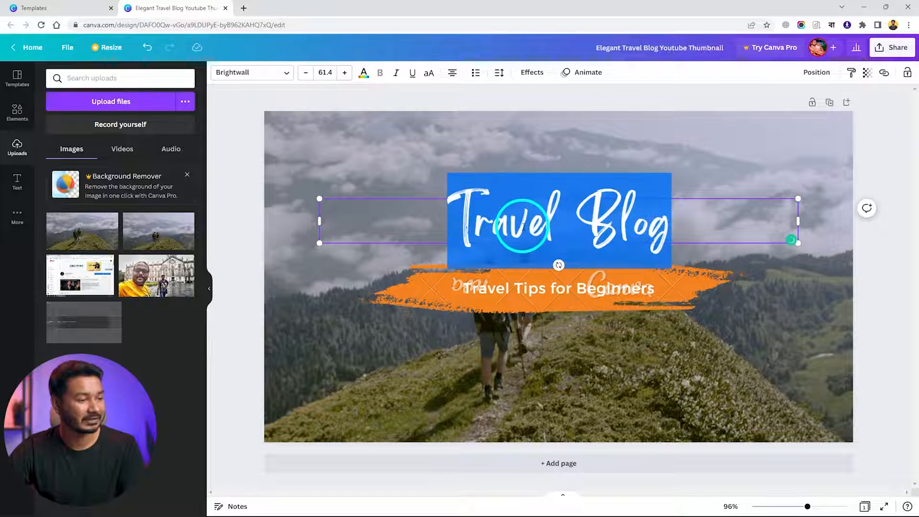
drag(579, 222, 680, 219)
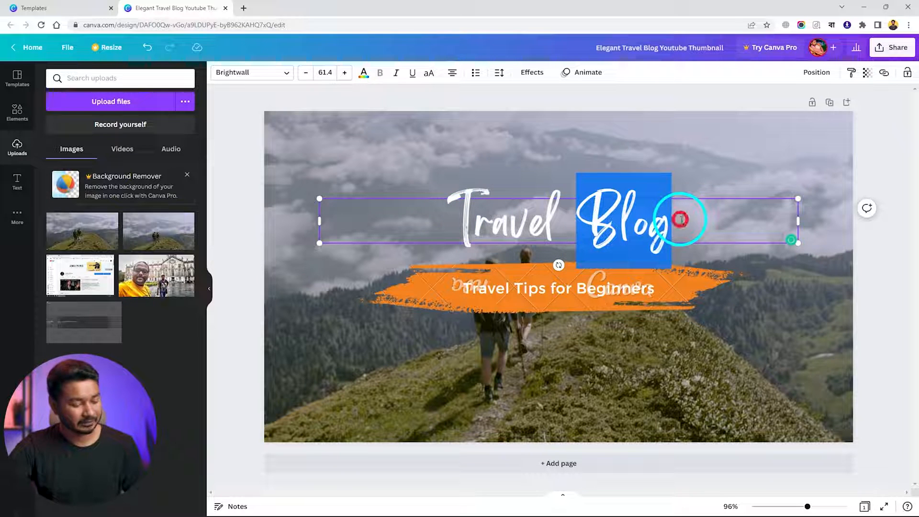
text(to )
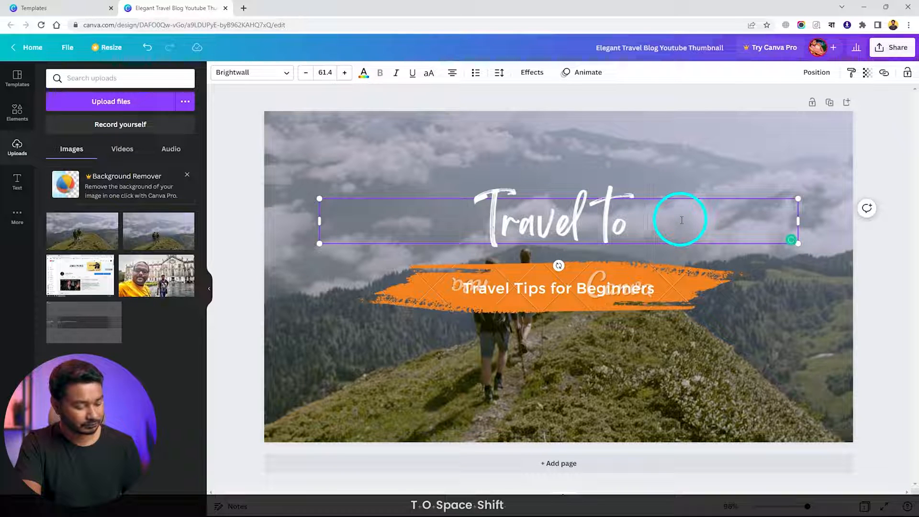
text(Bali)
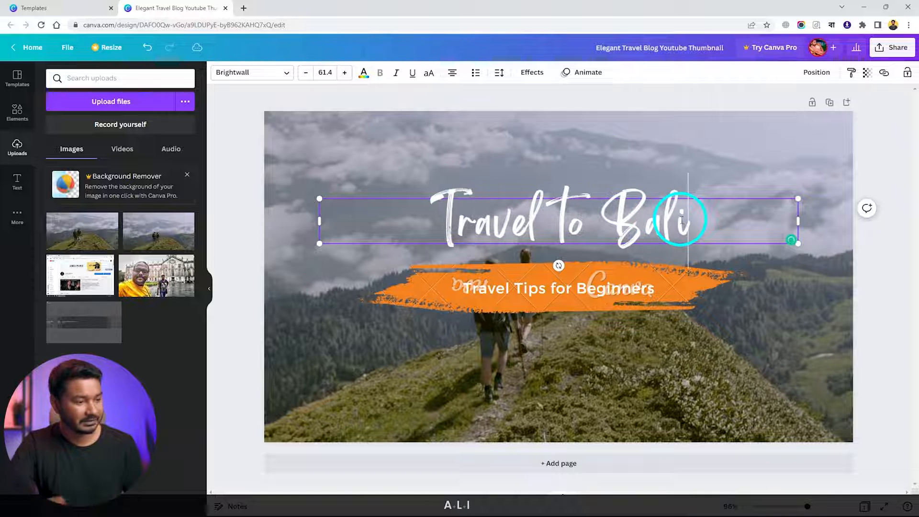
Step: Find the "Rectangle" graphics among the elements and place a white rectangle over the lower part of the orange banner
click(562, 289)
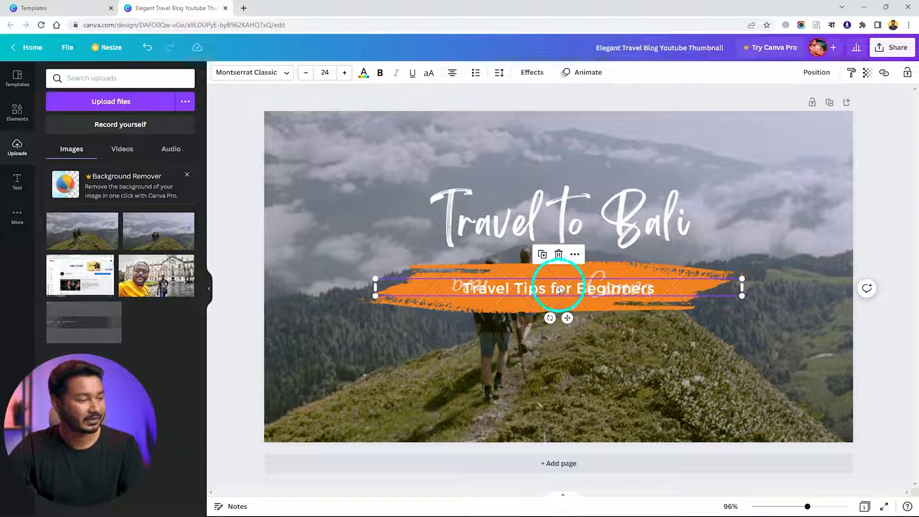
click(422, 307)
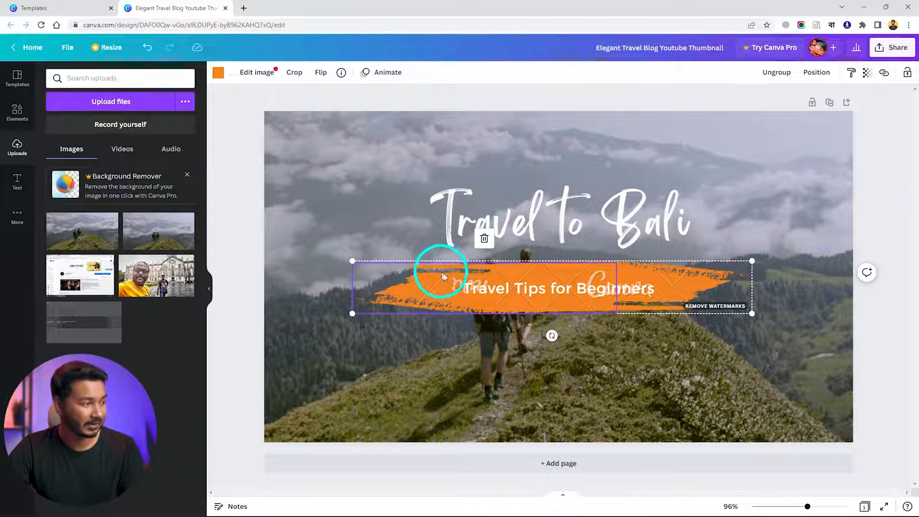
click(19, 116)
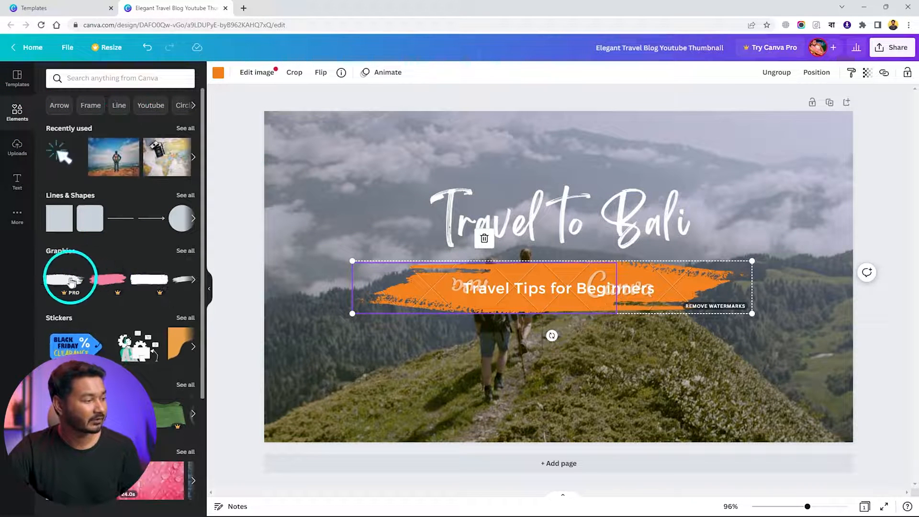
scroll(124, 254, down, 3)
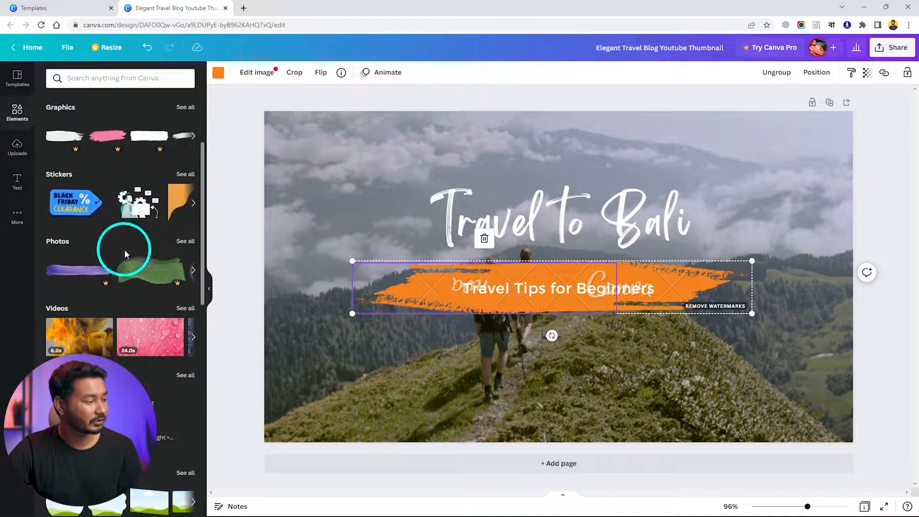
scroll(96, 266, up, 3)
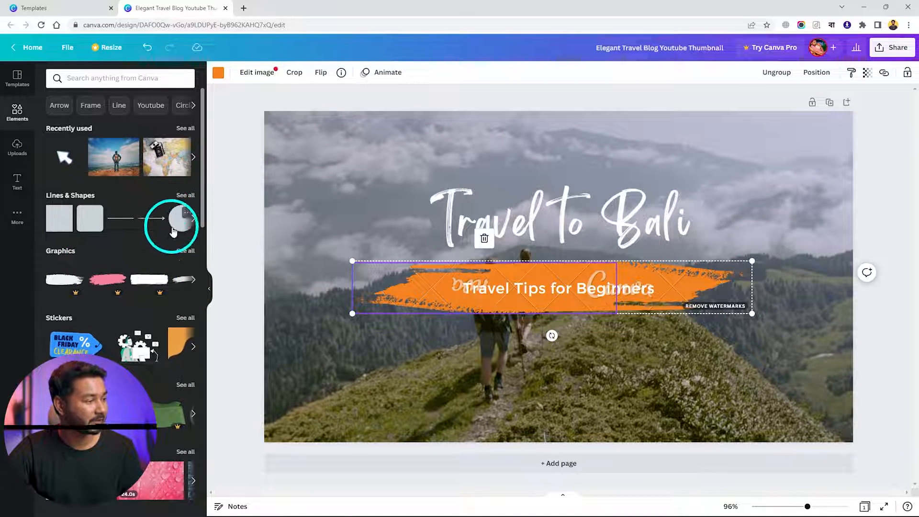
click(78, 127)
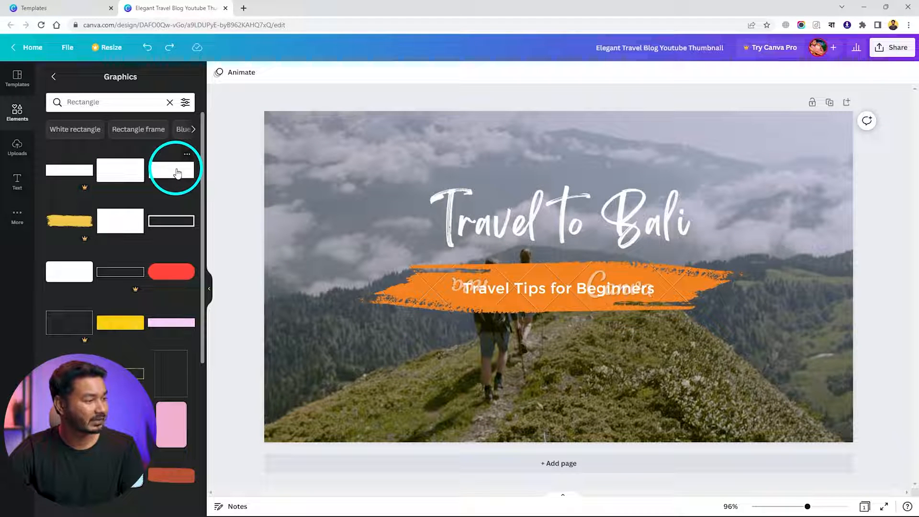
drag(176, 172, 468, 267)
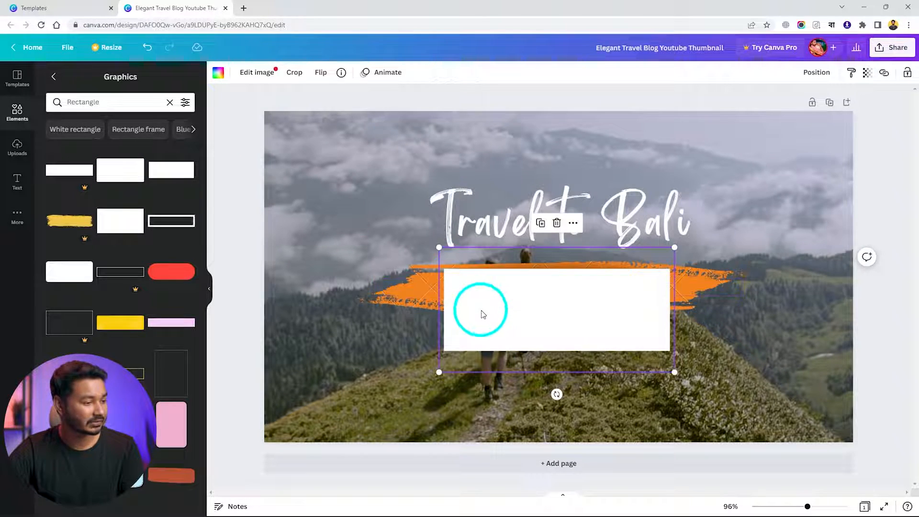
drag(482, 312, 463, 356)
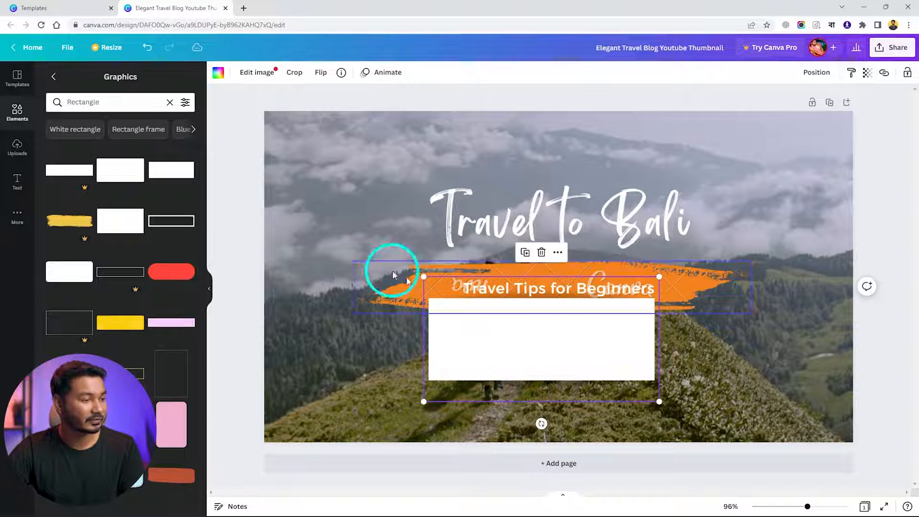
Step: Delete both halves of the orange brush banner and the "Travel Tips for Beginners" subtitle, shifting the white rectangle out of the way
click(395, 299)
key(Delete)
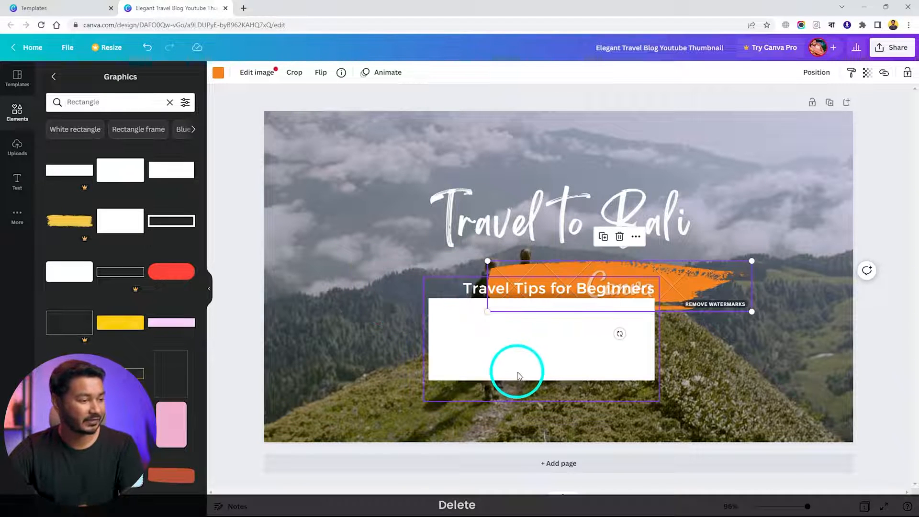
drag(518, 376, 490, 365)
click(712, 286)
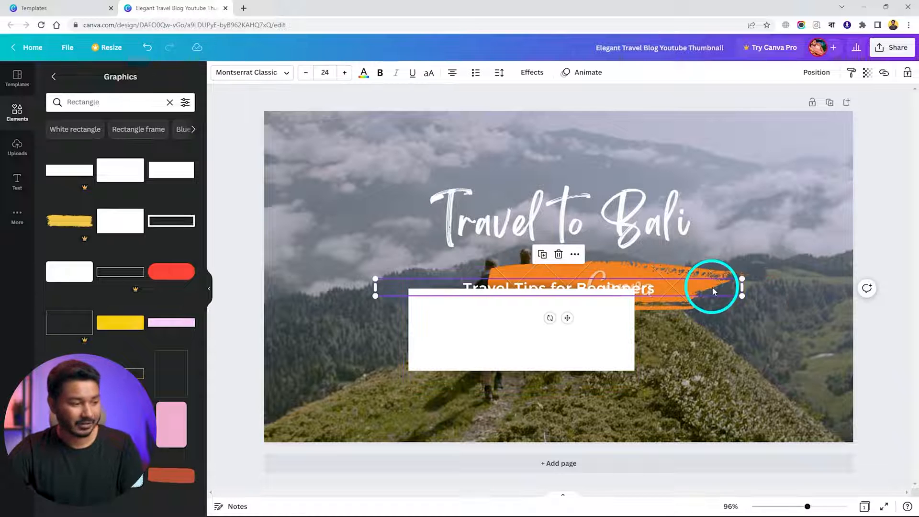
key(Delete)
drag(591, 339, 486, 317)
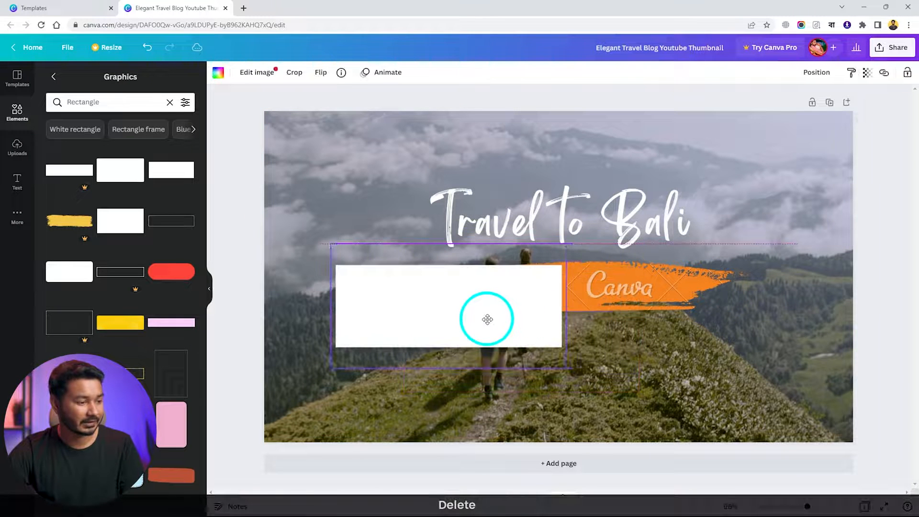
click(709, 299)
key(Delete)
Step: Try a smaller rectangle in black over the hikers below the title, and remove it from the page
mouse_move(551, 304)
mouse_down()
mouse_move(634, 292)
mouse_move(619, 298)
mouse_up()
drag(670, 233, 565, 337)
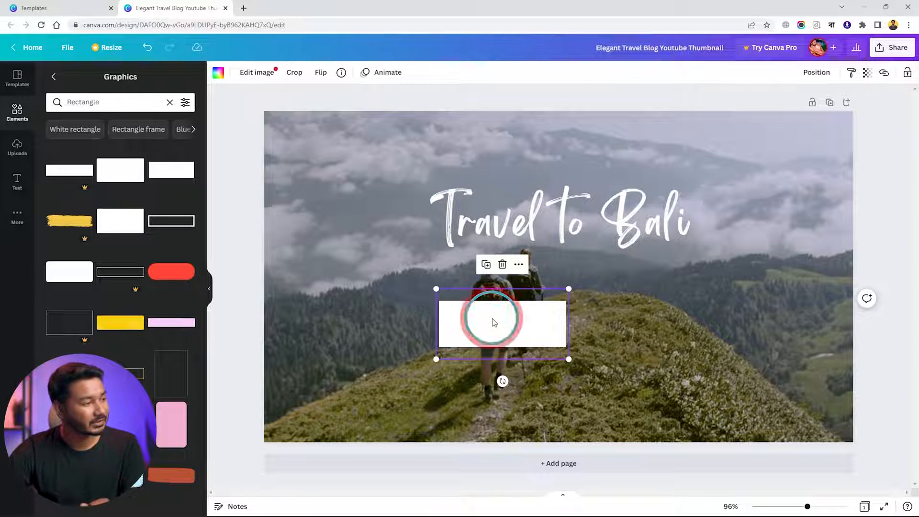
click(217, 73)
click(63, 265)
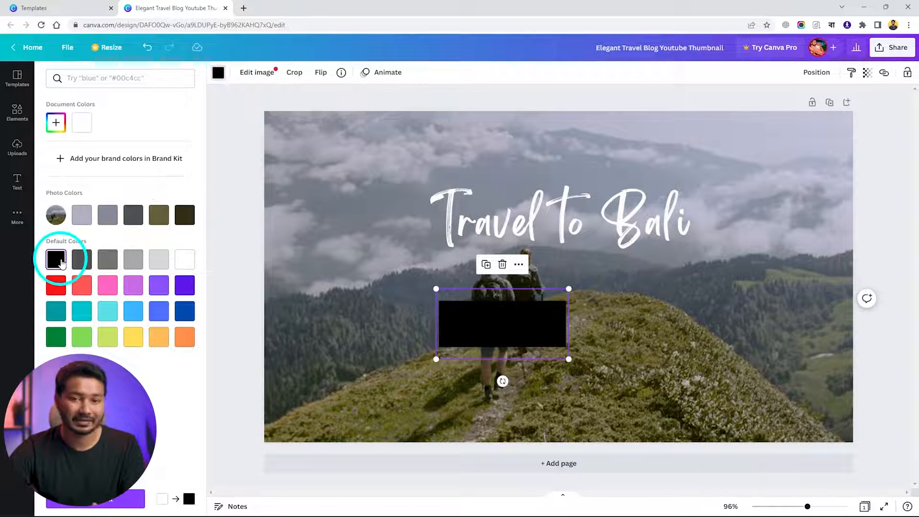
click(503, 381)
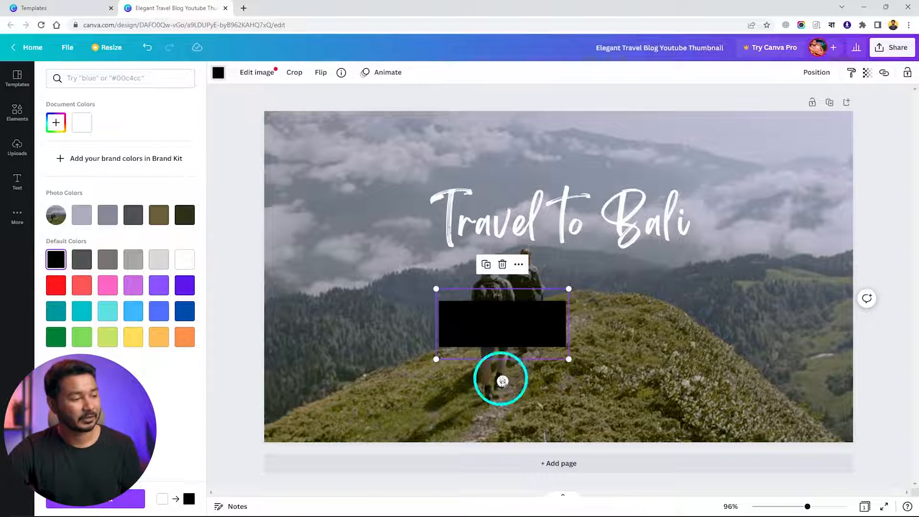
key(ctrl+z)
click(507, 327)
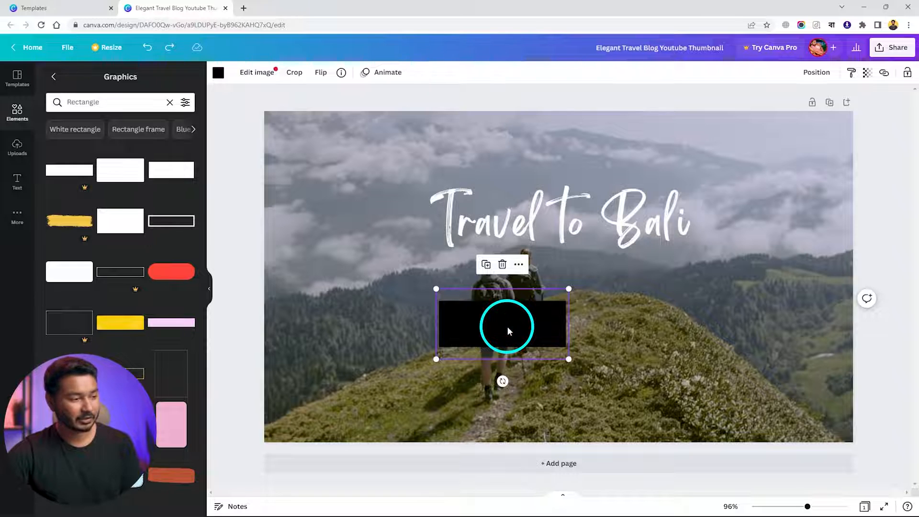
key(Delete)
Step: Shift the "Travel to Bali" title slightly up and to the left on the thumbnail
click(503, 220)
mouse_move(503, 221)
mouse_down()
mouse_move(475, 216)
mouse_move(492, 222)
mouse_up()
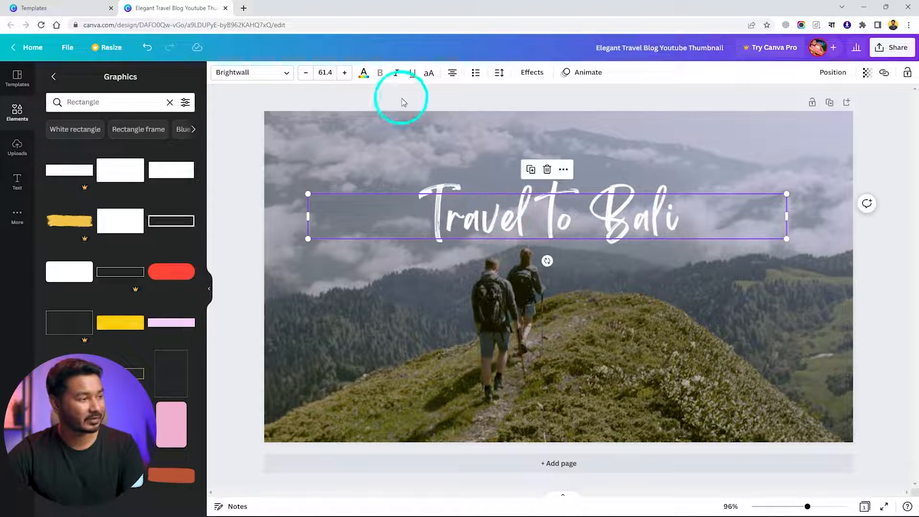
Step: Recolor the "Travel to Bali" title black and open the list of available fonts
click(363, 76)
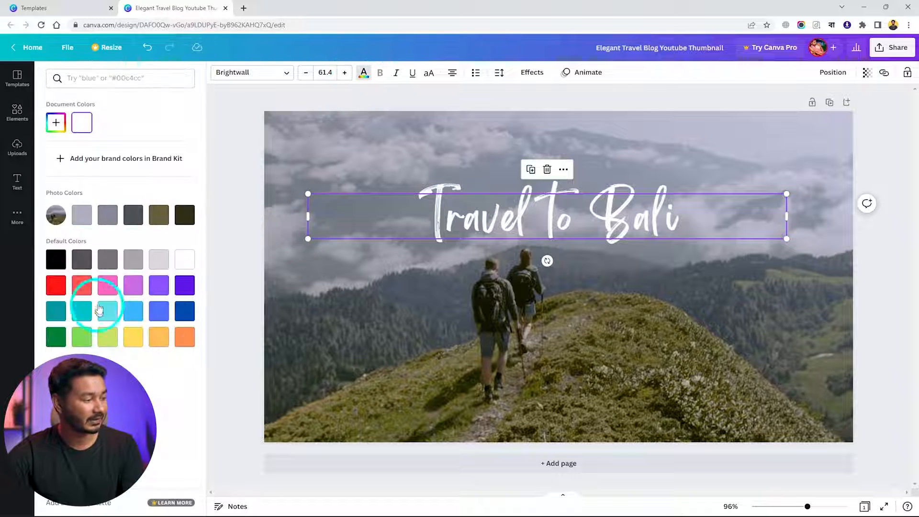
click(57, 259)
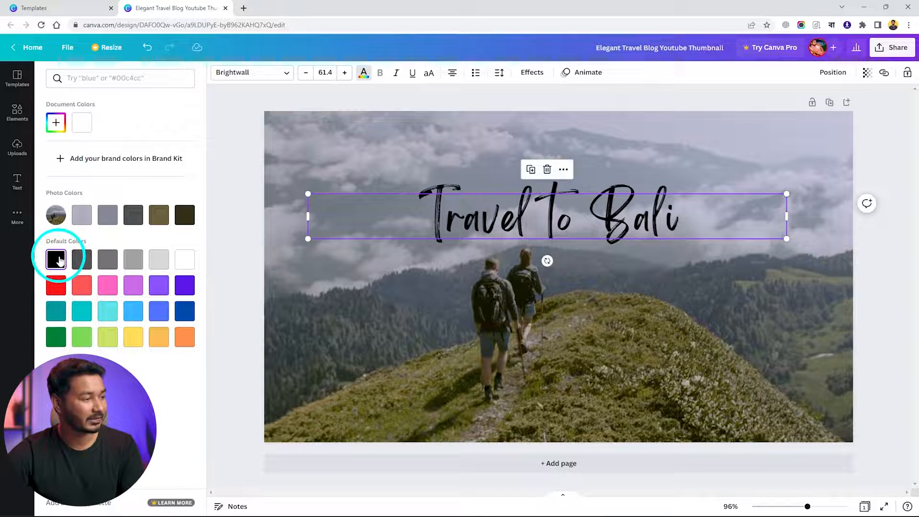
click(256, 72)
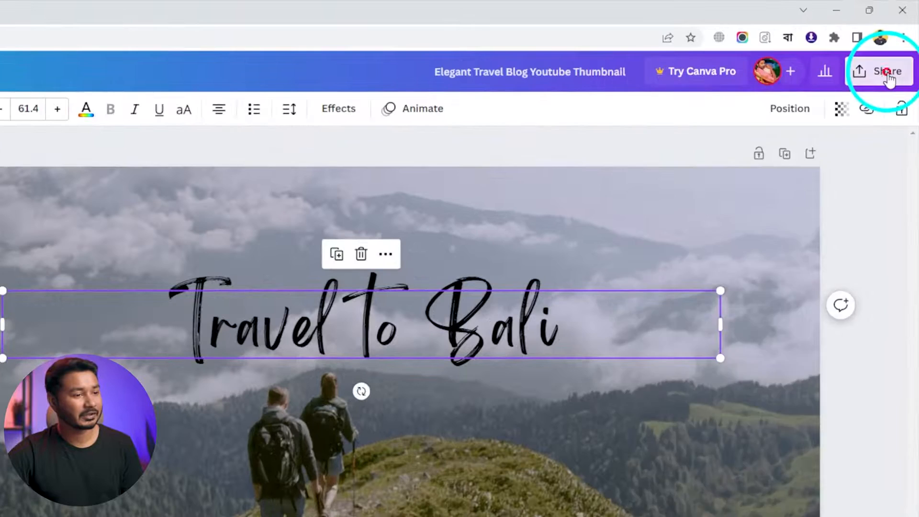
Step: Open the download settings for the finished thumbnail design
click(898, 49)
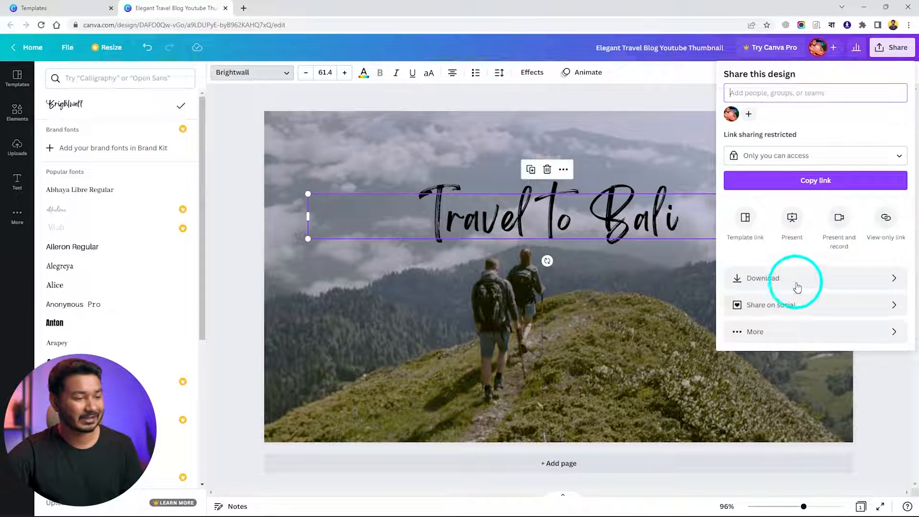
click(796, 287)
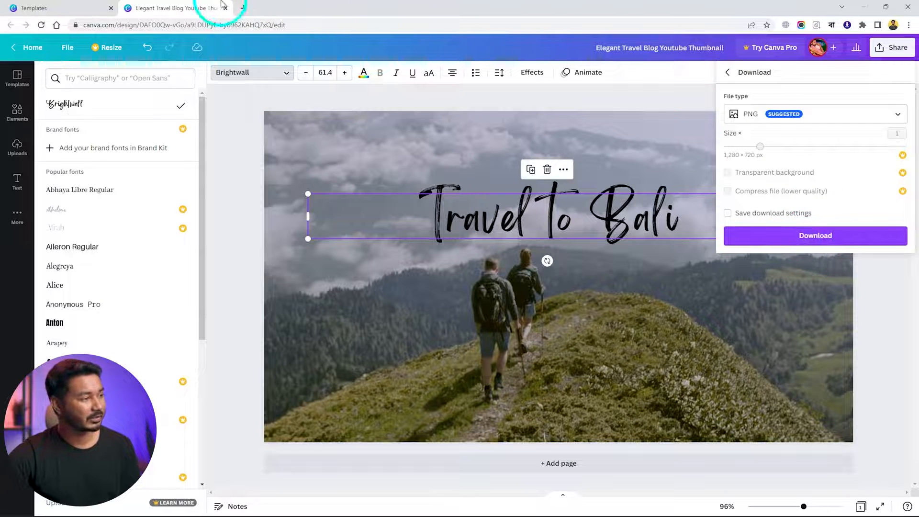
Step: Find Adobe Express in a new browser tab and open its free web version
click(243, 9)
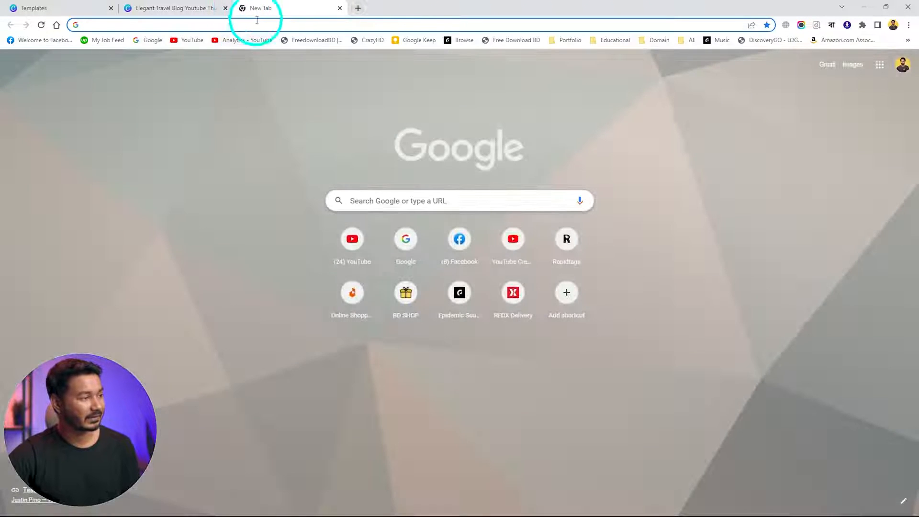
text(ado)
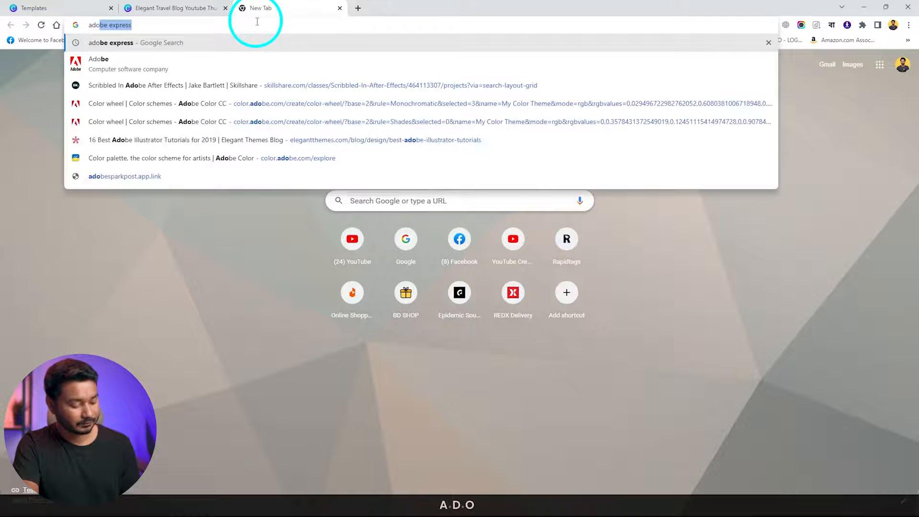
key(Right)
key(Return)
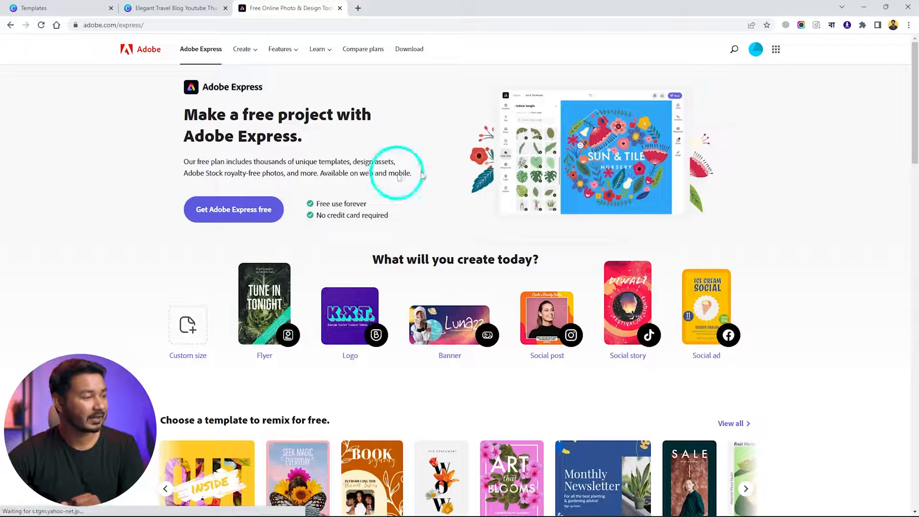
click(217, 211)
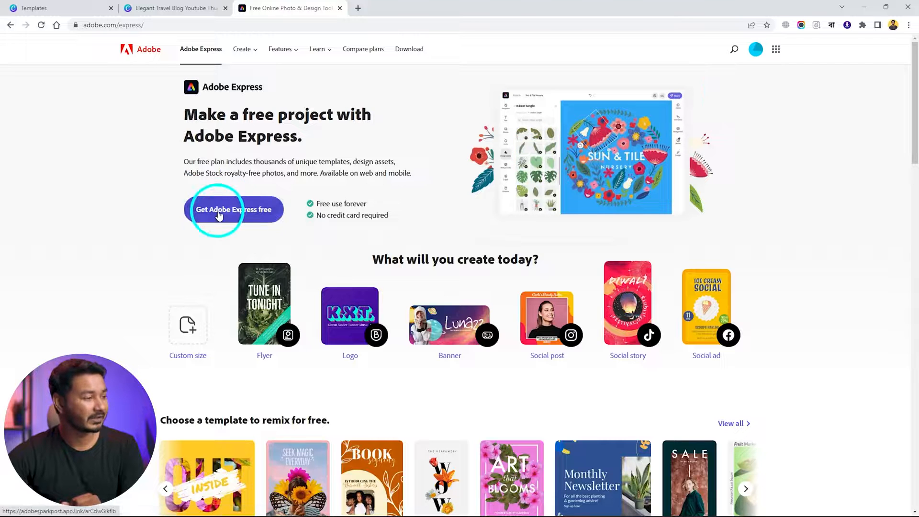
click(245, 212)
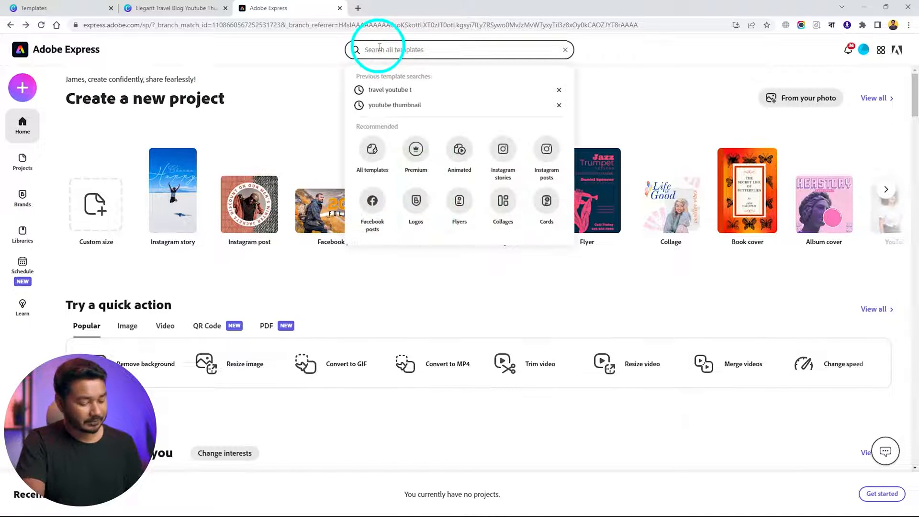
Step: Search all templates for "travel youtube thumbnail" and limit the results to free ones
text(travel you)
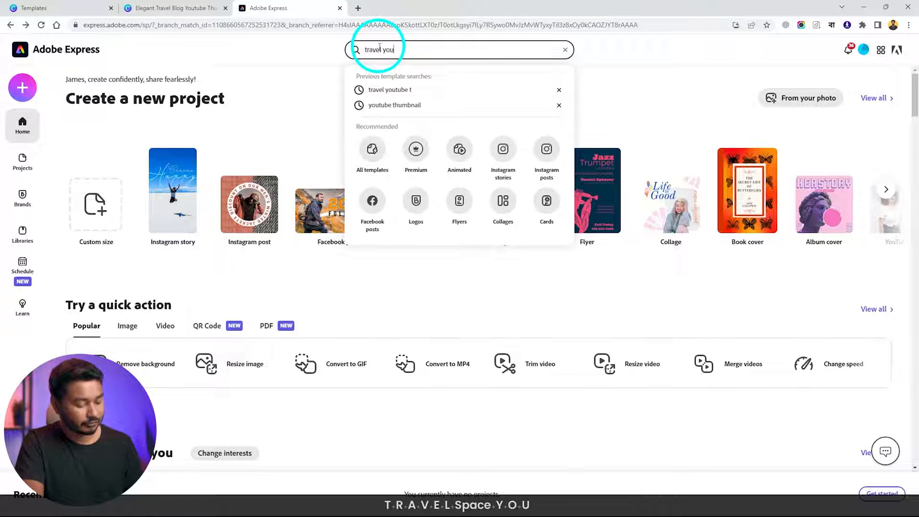
text(tube thumbnail)
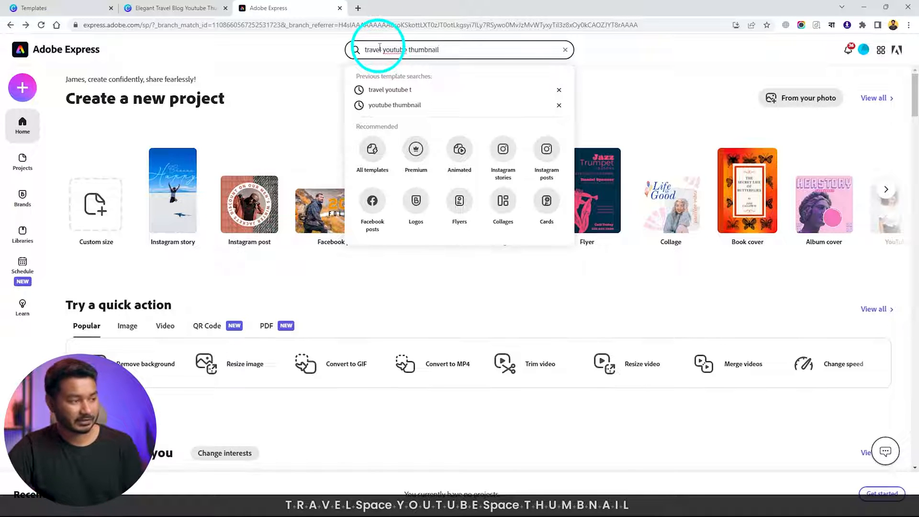
key(Return)
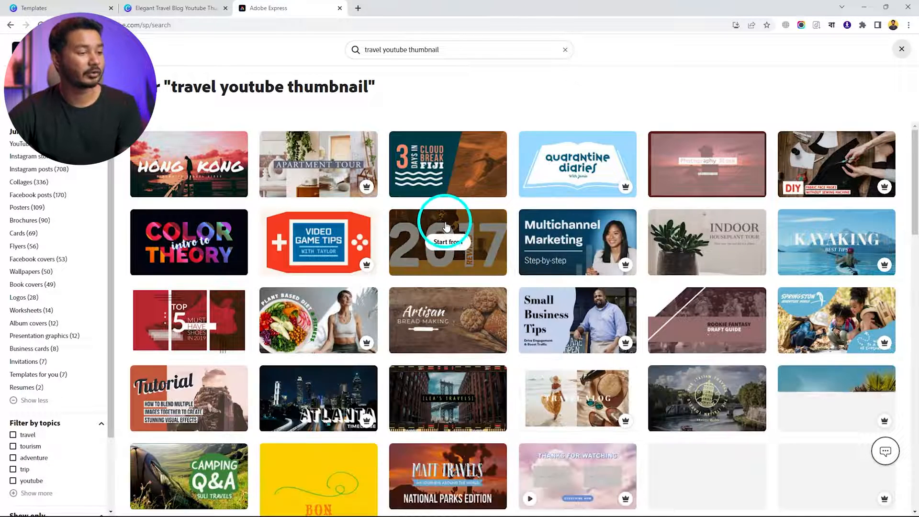
scroll(445, 228, down, 6)
scroll(95, 279, down, 2)
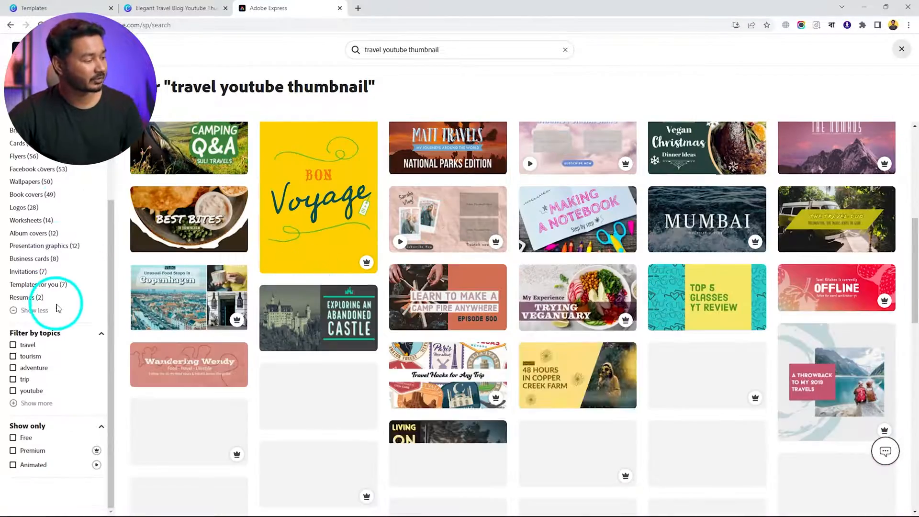
click(13, 438)
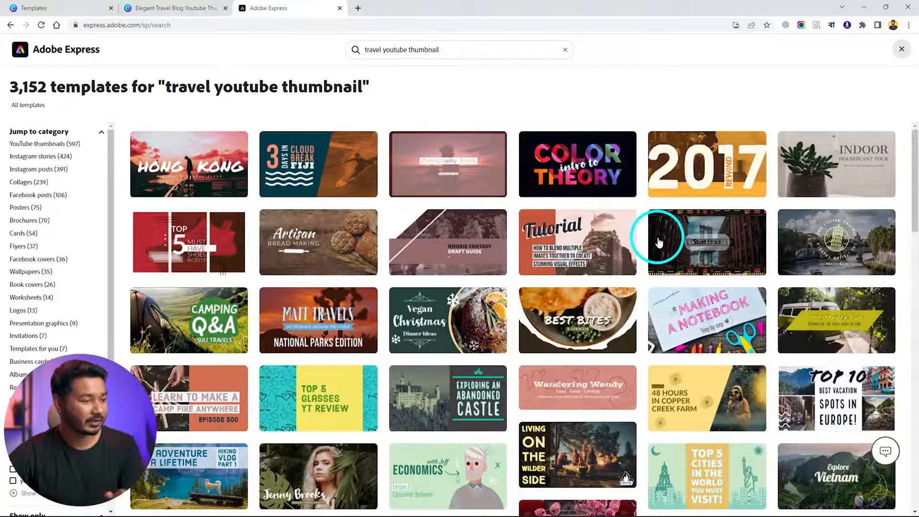
Step: Browse the free templates and start a project from the "Camping Q&A" thumbnail
scroll(658, 237, down, 3)
scroll(657, 233, up, 3)
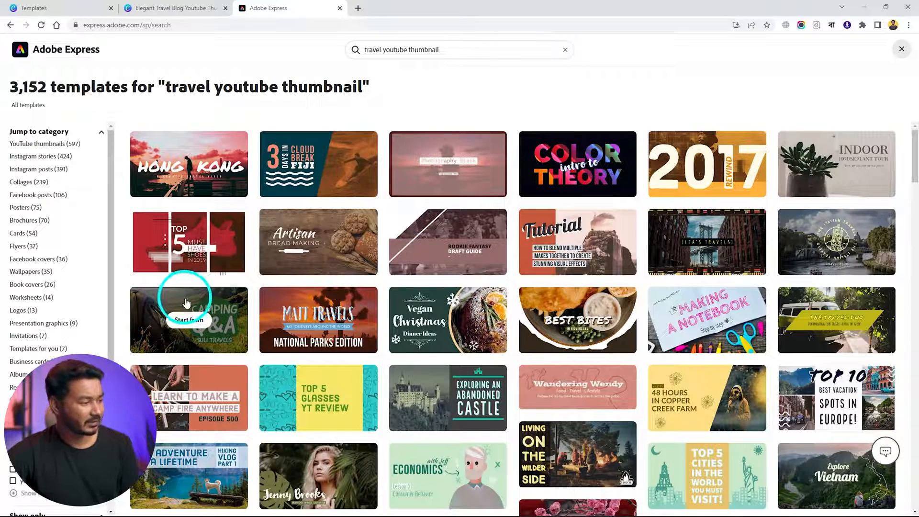
click(187, 324)
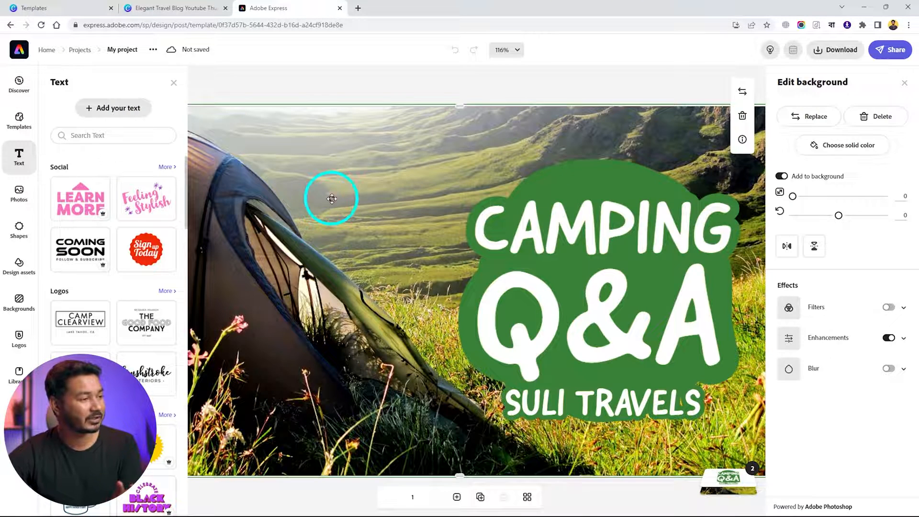
Step: Delete the template's background tent photo and upload pexels-cliford-mervil-2398220.jpg from the Travels folder
drag(341, 225, 353, 191)
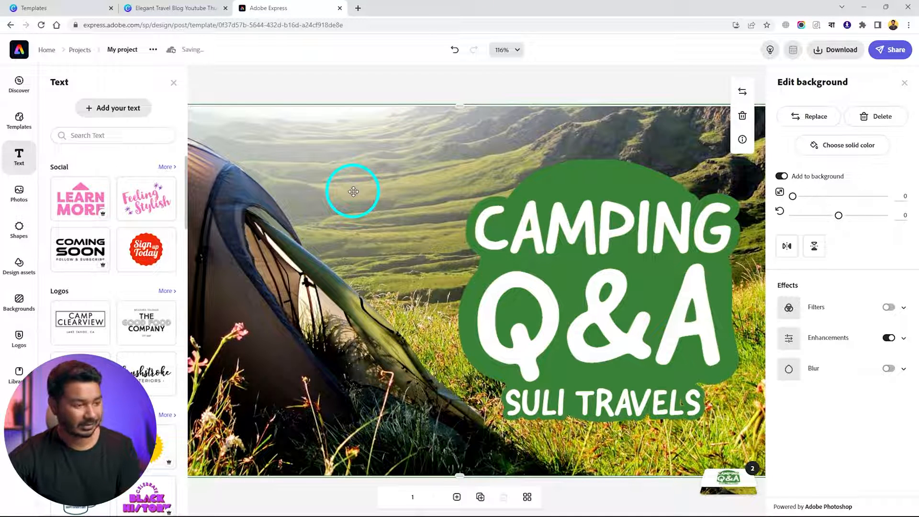
key(Delete)
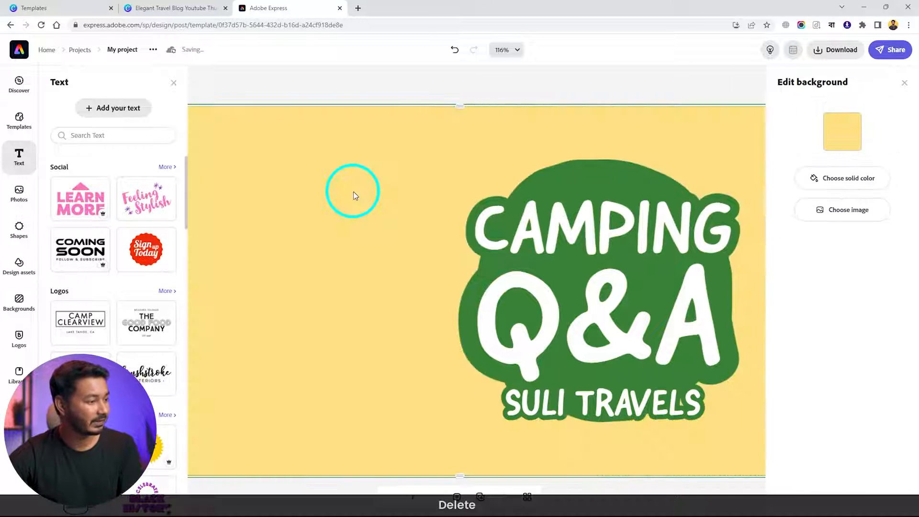
click(21, 197)
click(101, 107)
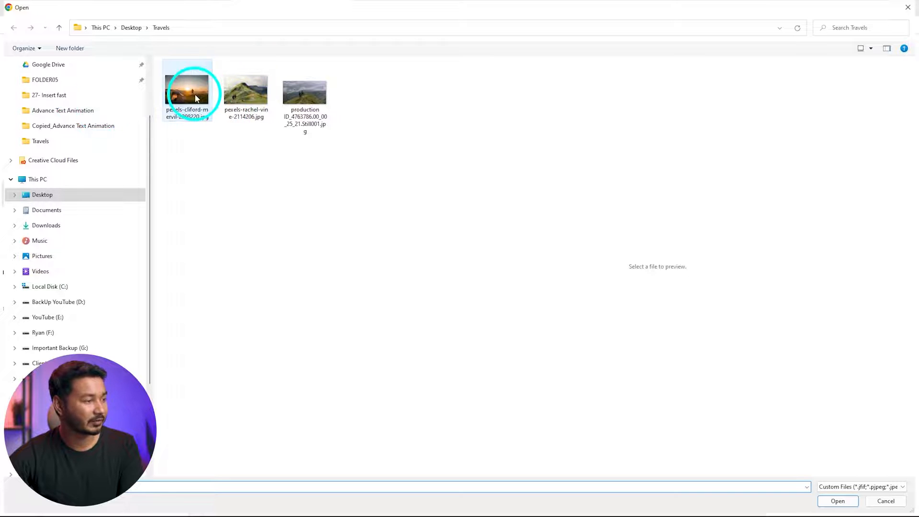
click(189, 91)
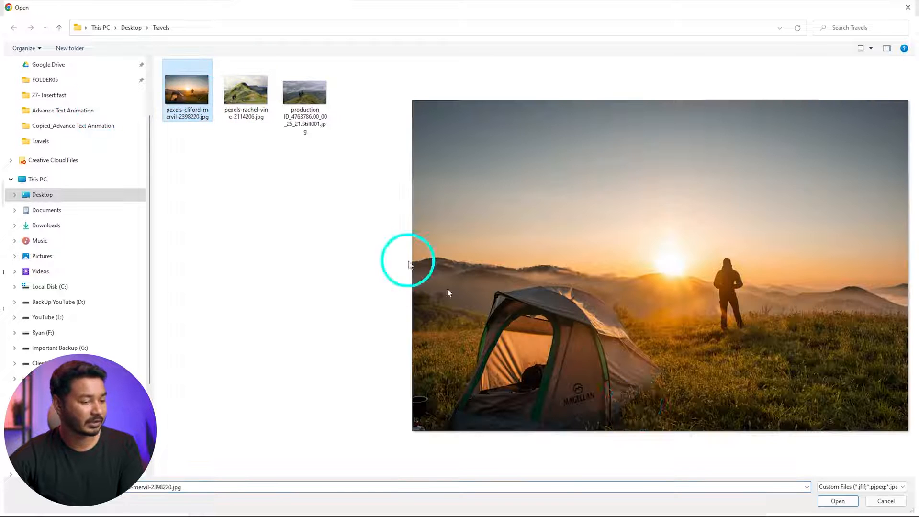
click(837, 500)
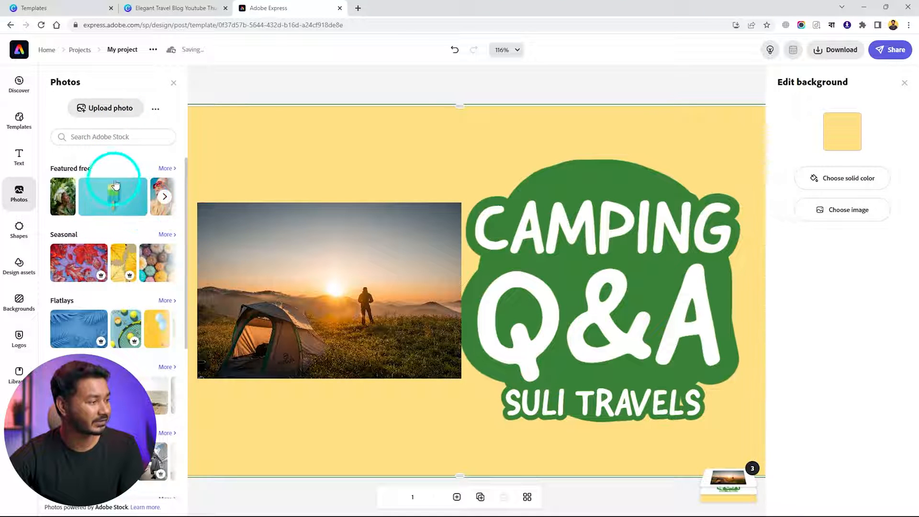
Step: Enlarge the uploaded sunset camping photo and move it to the upper-left corner of the thumbnail
key(ctrl+z)
key(ctrl+z)
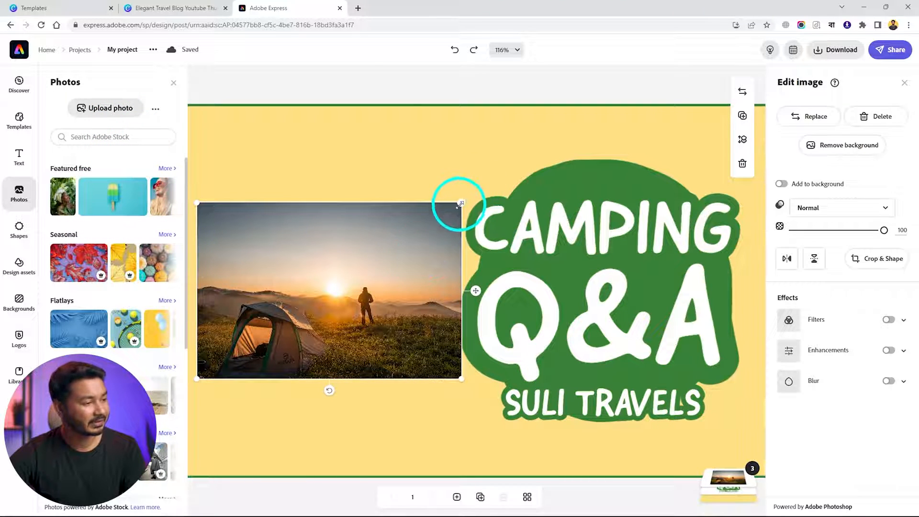
drag(461, 204, 677, 104)
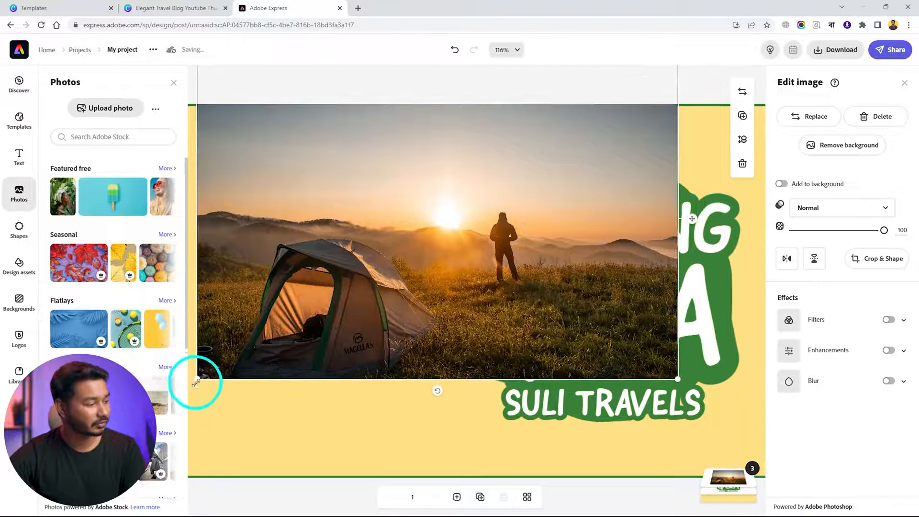
drag(187, 398, 123, 428)
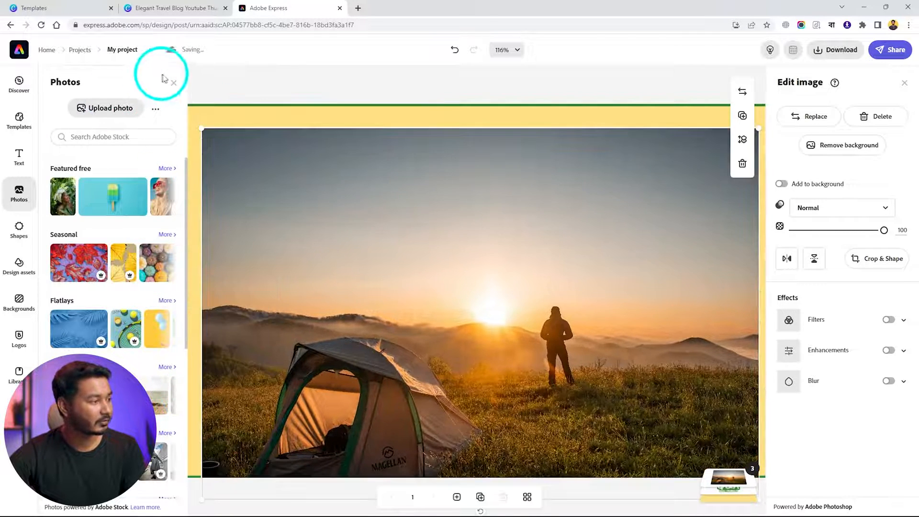
click(173, 84)
drag(291, 227, 213, 194)
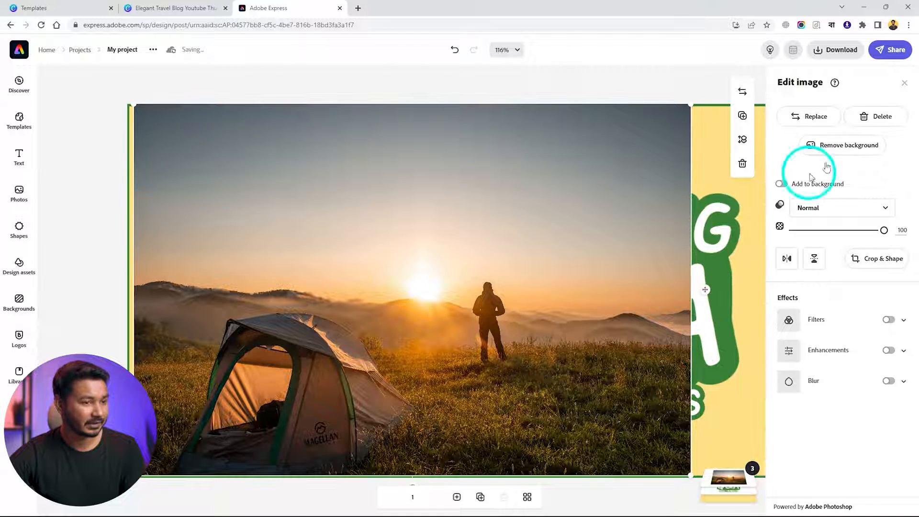
Step: Scale the sunset photo up further and shift it slightly left so it covers the whole thumbnail
click(904, 83)
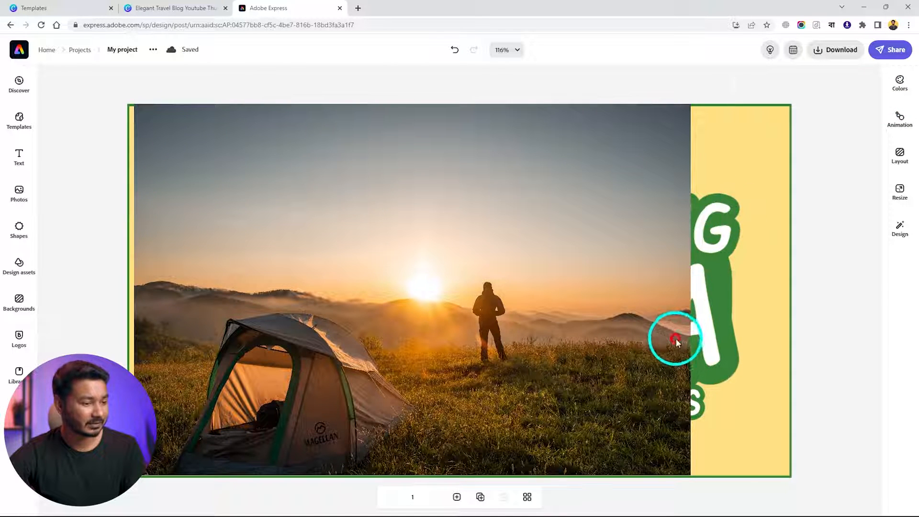
click(676, 341)
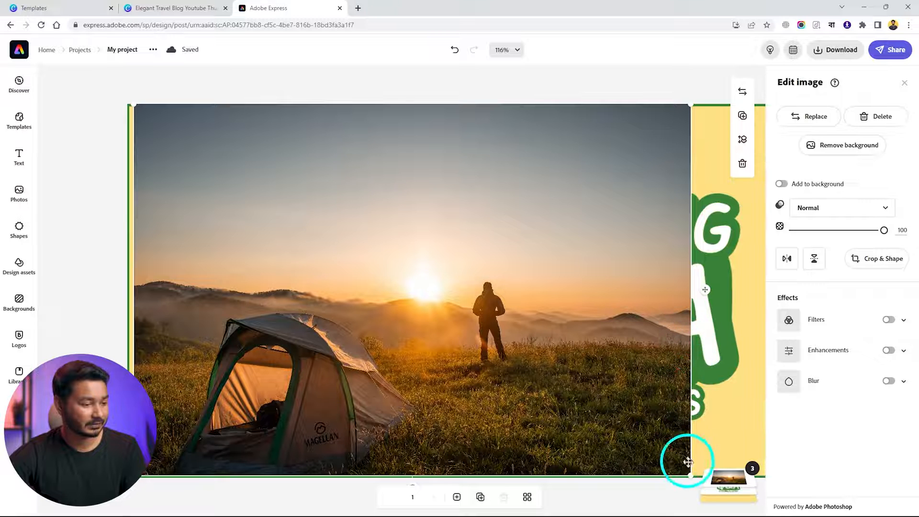
drag(689, 473, 816, 488)
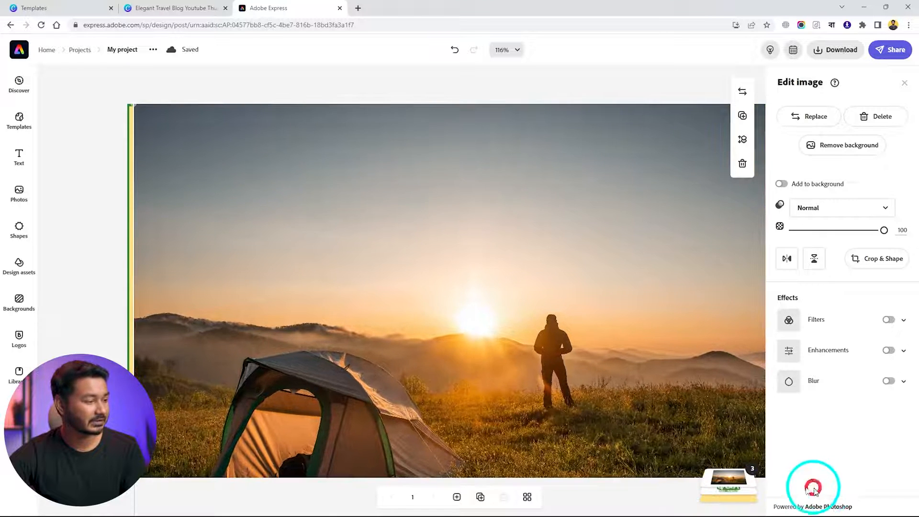
click(477, 383)
drag(470, 382, 468, 378)
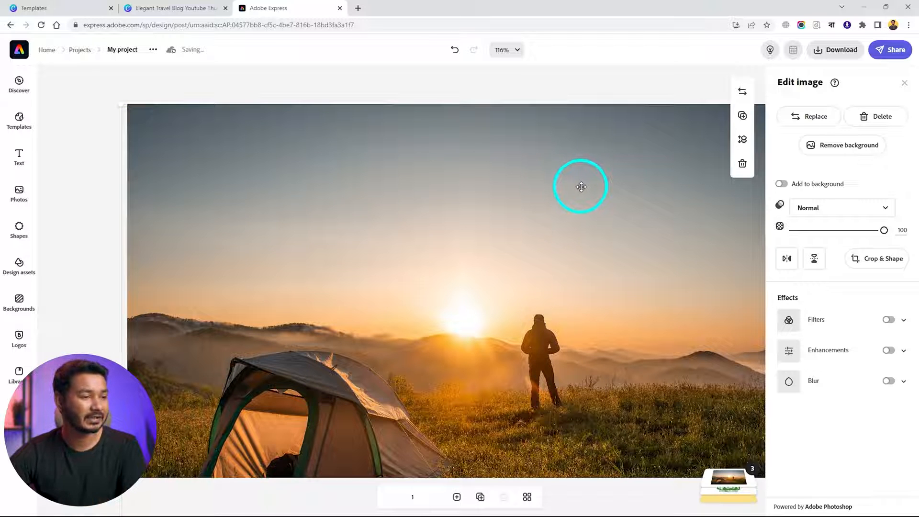
Step: Send the sunset photo backward so it lies behind the "Camping Q&A" graphic
click(741, 143)
click(718, 173)
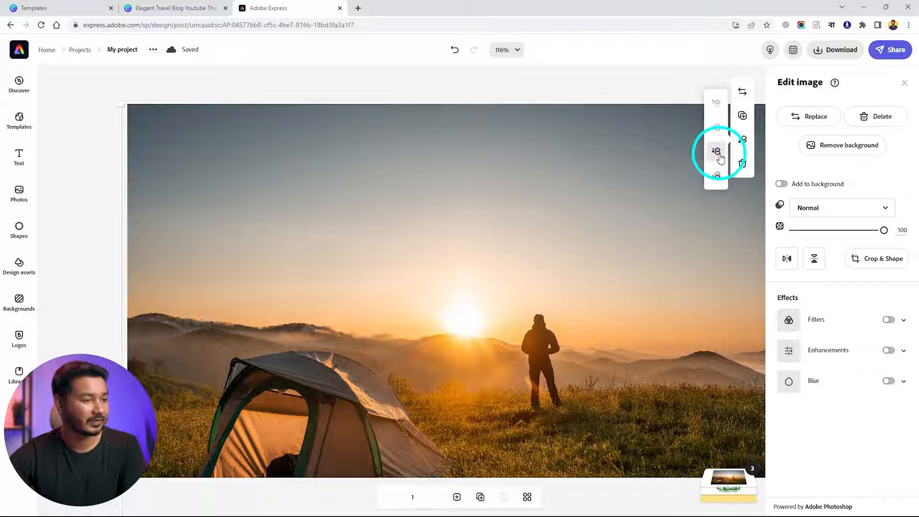
click(717, 178)
click(717, 153)
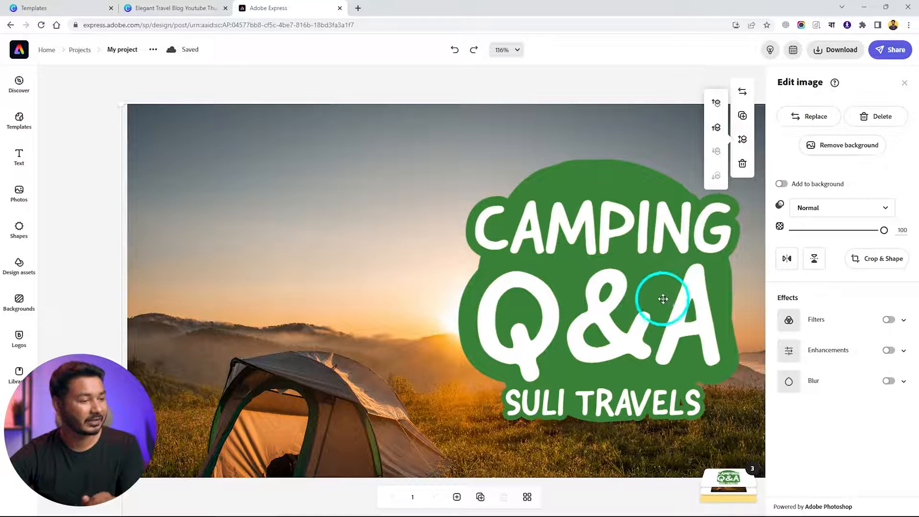
Step: Move the "Camping Q&A" group to the upper-left sky area above the tent and shrink it
click(599, 233)
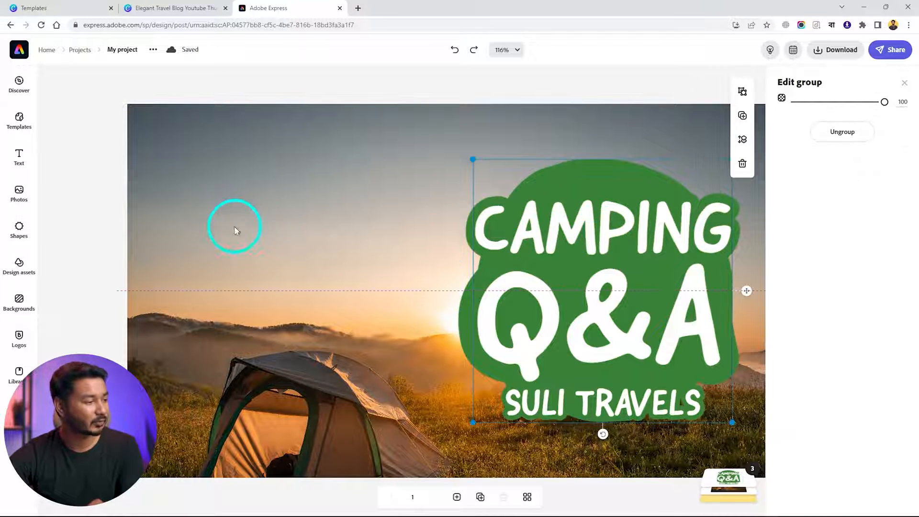
drag(235, 226, 355, 192)
click(406, 324)
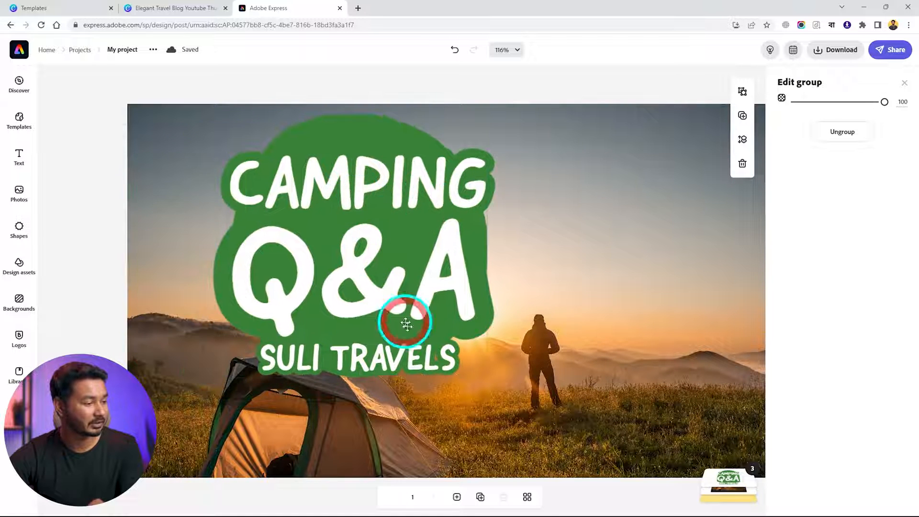
drag(487, 379, 414, 310)
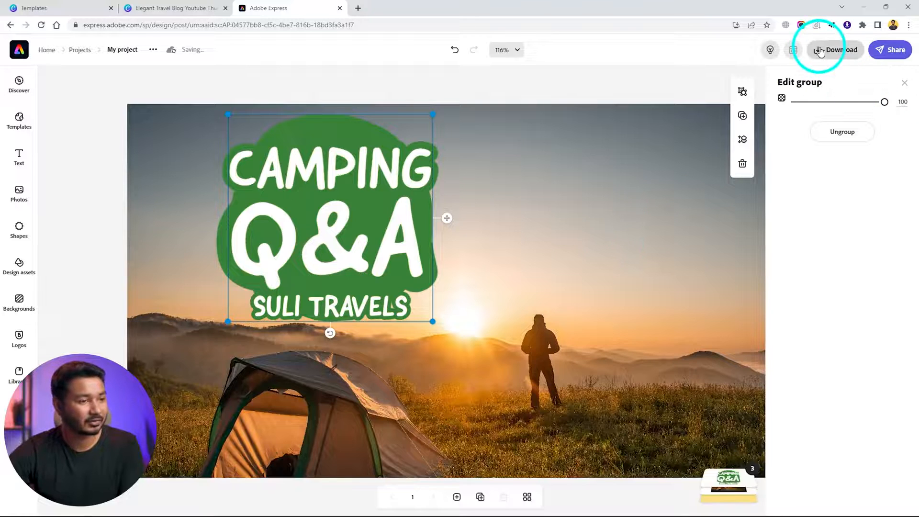
Step: Download the finished camping thumbnail as a JPG into the Travels folder on the Desktop
click(820, 49)
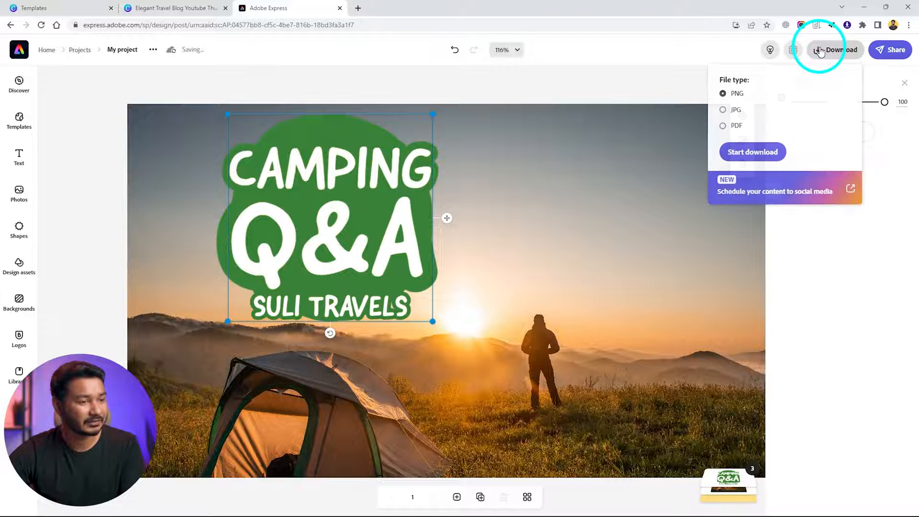
click(723, 110)
click(751, 153)
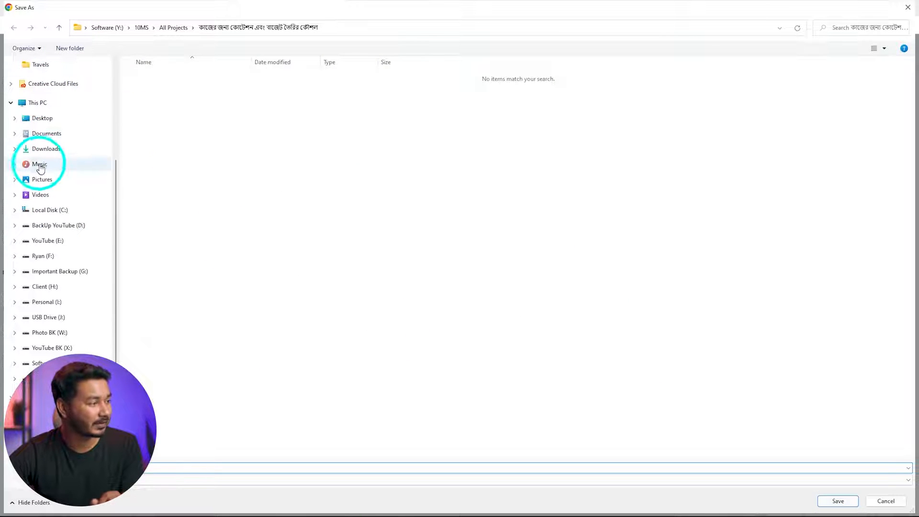
click(43, 118)
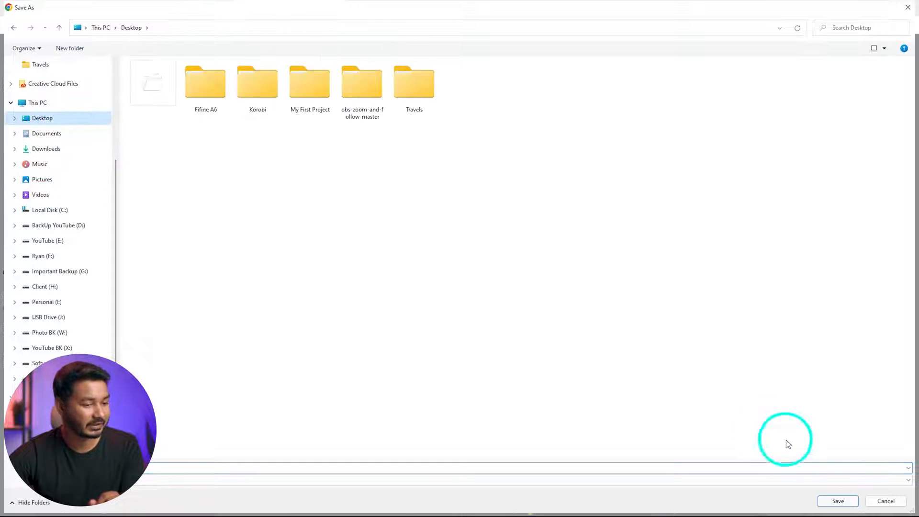
double_click(412, 86)
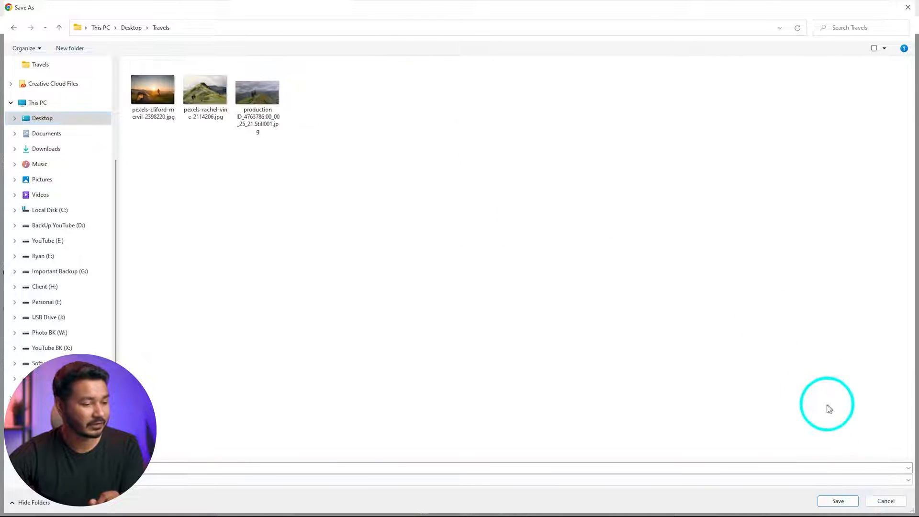
click(840, 501)
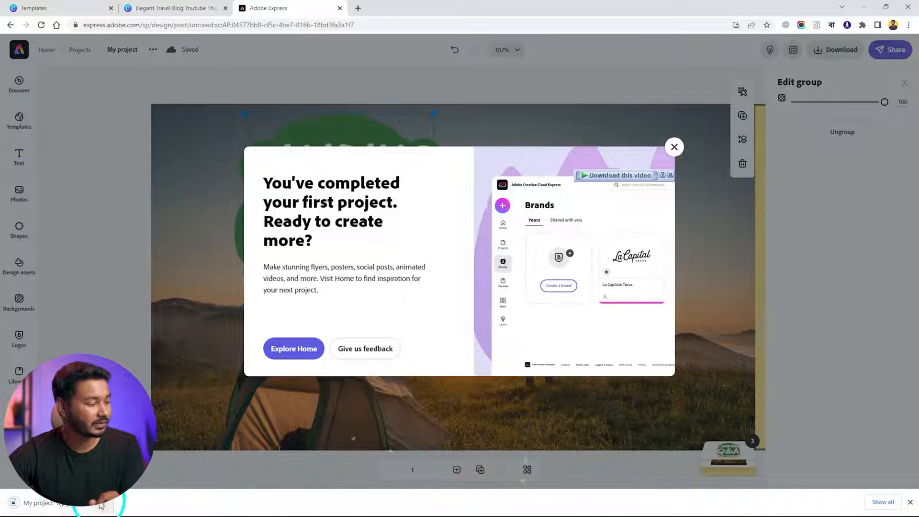
Step: Show the downloaded thumbnail in its folder to check it, and dismiss the project completion message
click(102, 505)
click(126, 471)
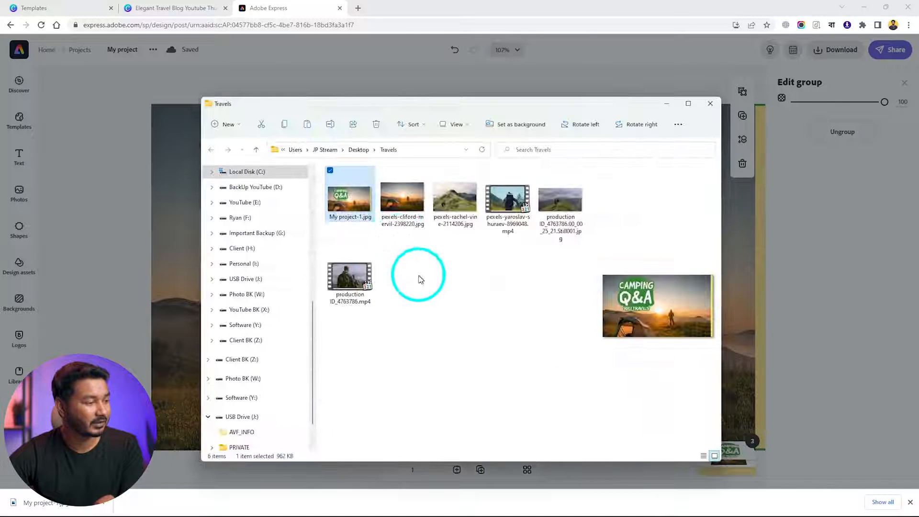
click(420, 279)
click(348, 207)
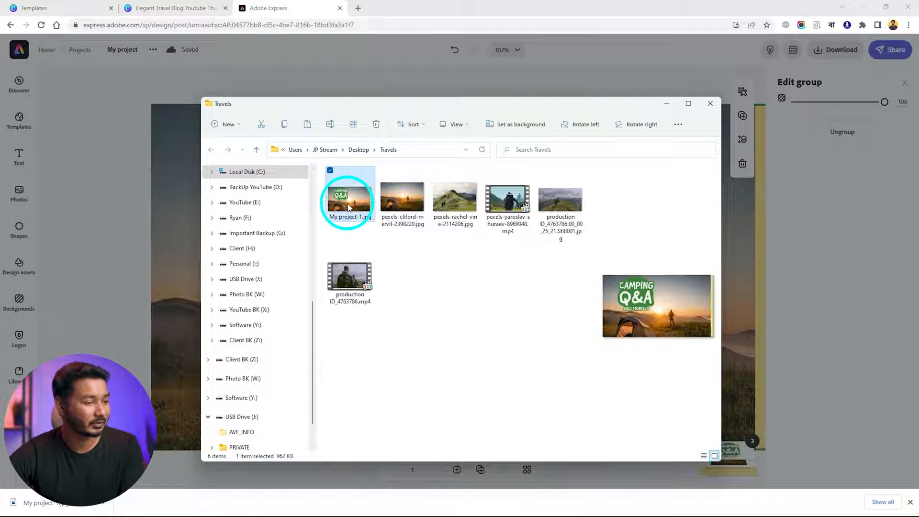
click(596, 74)
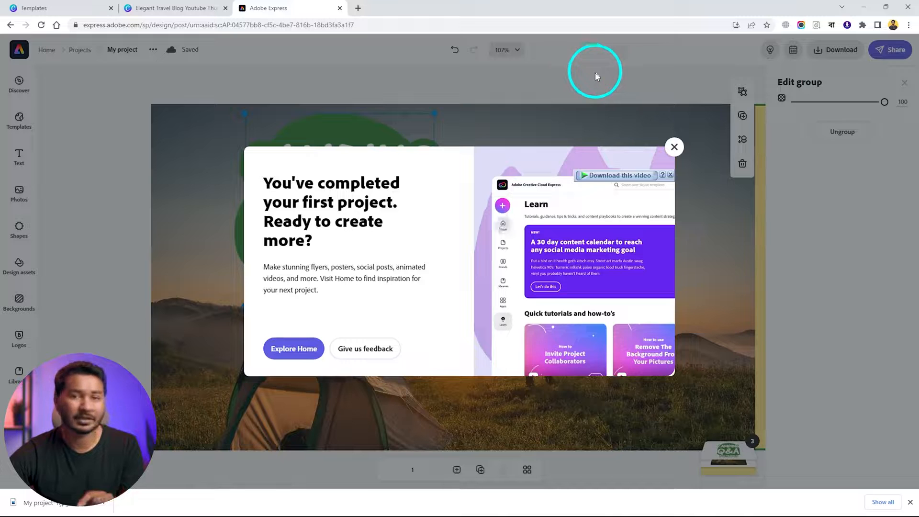
click(673, 147)
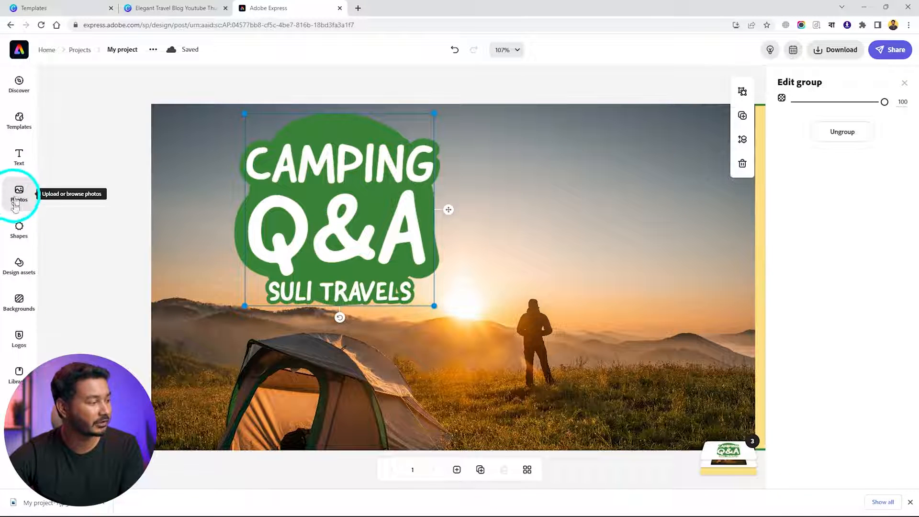
Step: Nudge the sunset camping photo slightly to the right behind the "Camping Q&A" graphic and deselect it
click(19, 227)
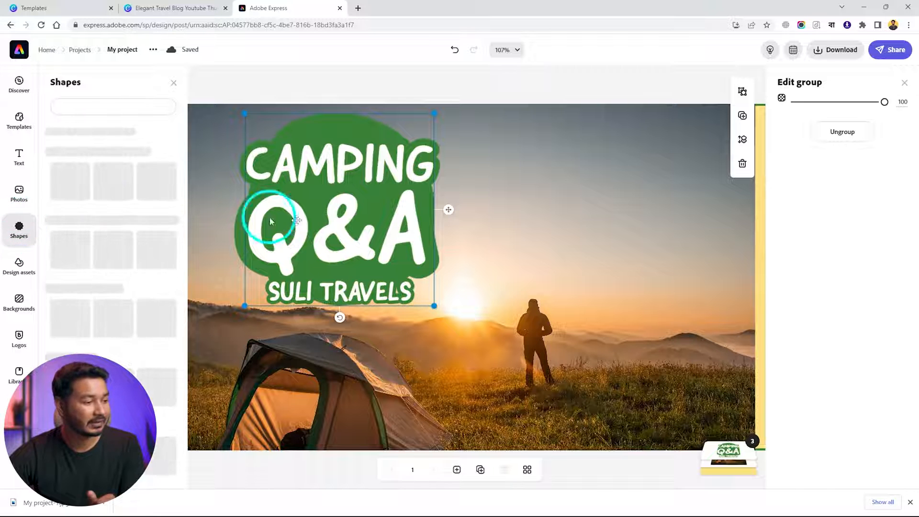
click(468, 231)
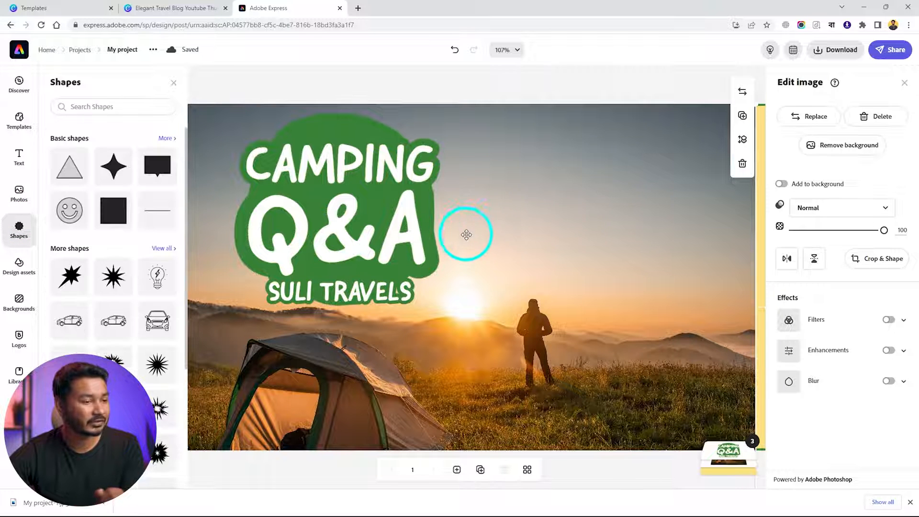
key(Right)
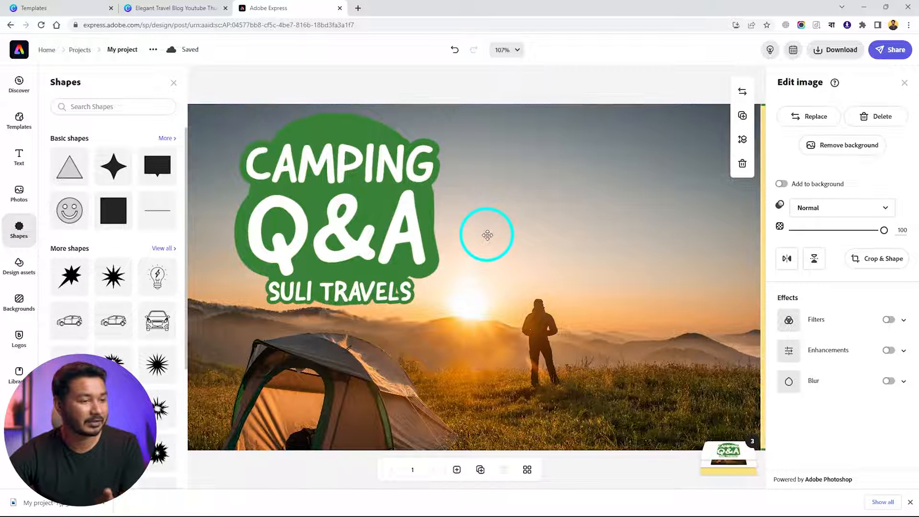
click(614, 97)
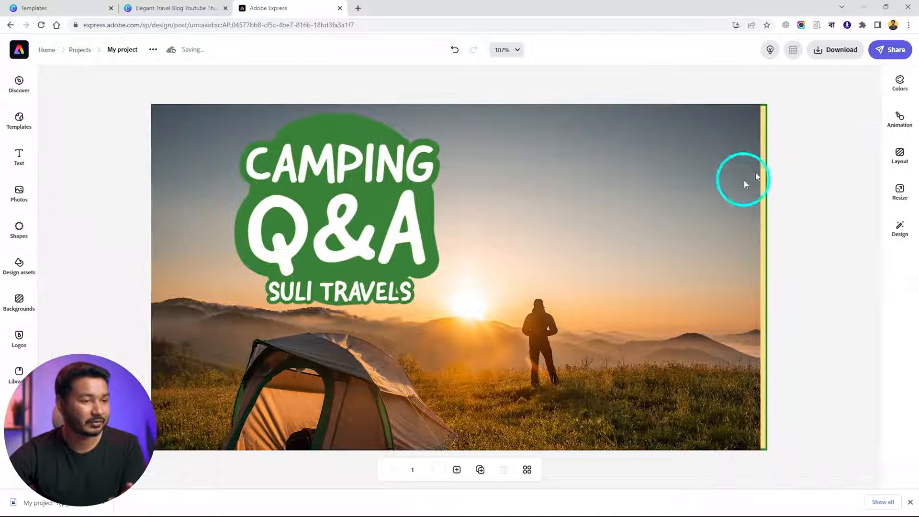
Step: Browse the design variations and apply the yellow "Women in Tech" layout to the thumbnail
click(910, 234)
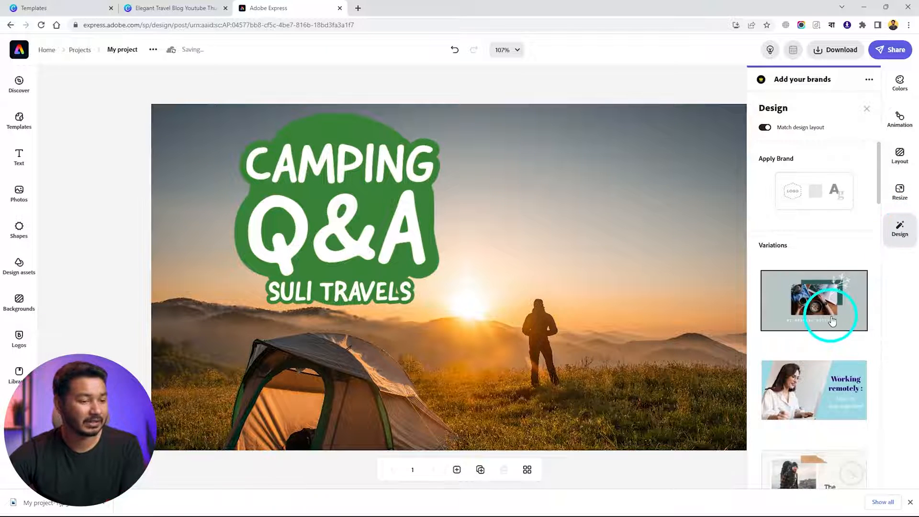
scroll(826, 307, down, 5)
scroll(829, 315, down, 4)
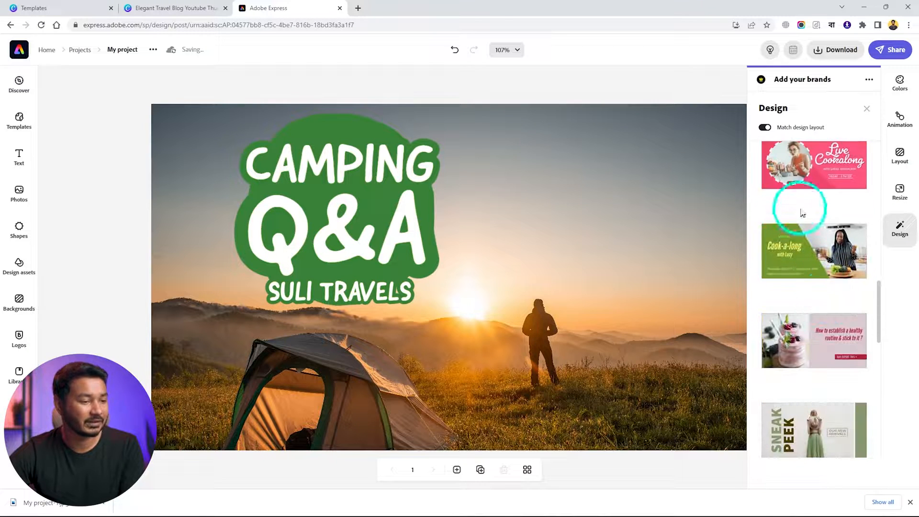
scroll(806, 286, up, 4)
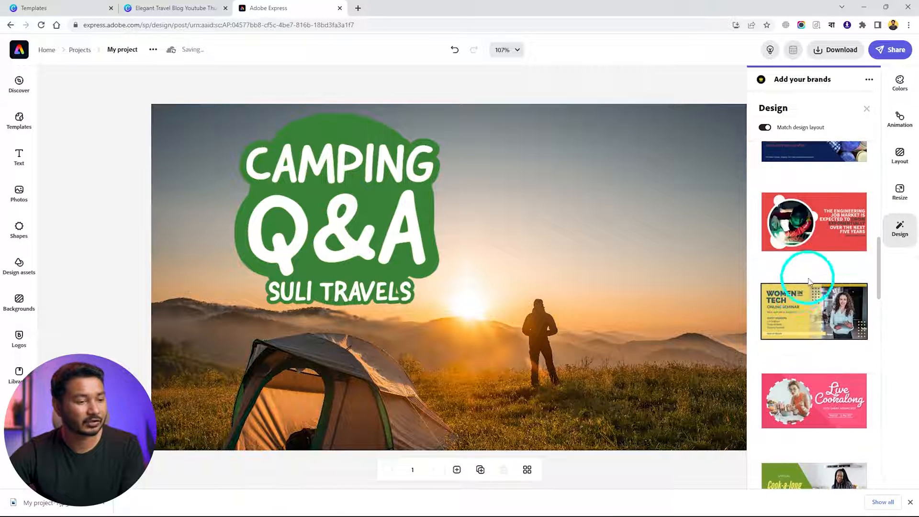
click(804, 309)
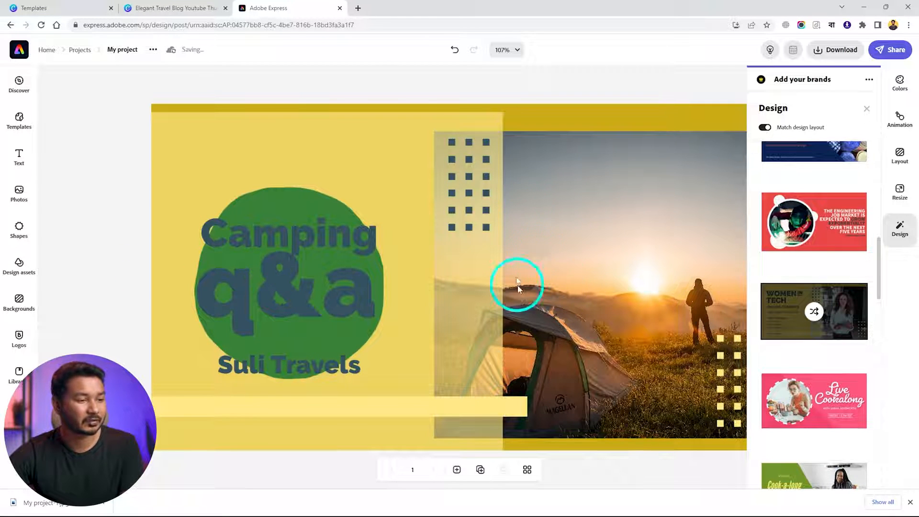
Step: Apply the "The Zac-packer" travel design variation to the thumbnail and shuffle it to a brown color scheme
scroll(790, 258, up, 5)
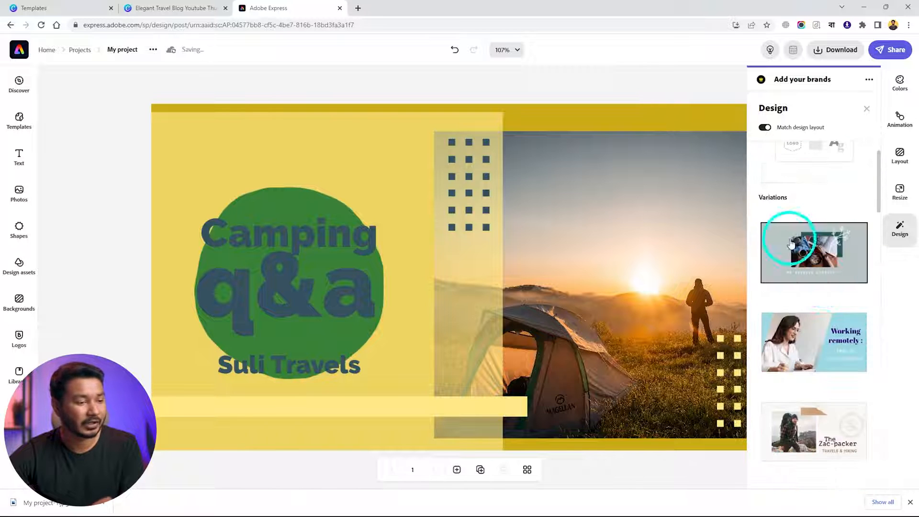
scroll(828, 334, down, 3)
click(818, 286)
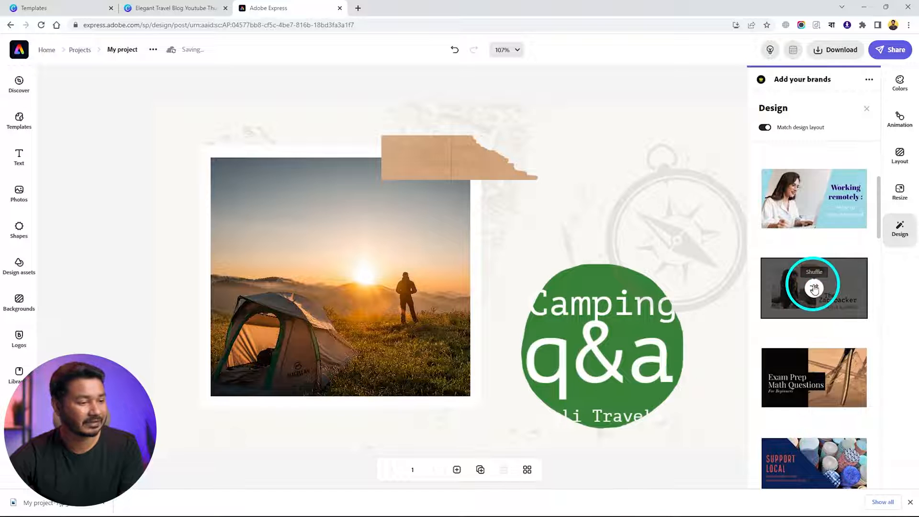
click(814, 288)
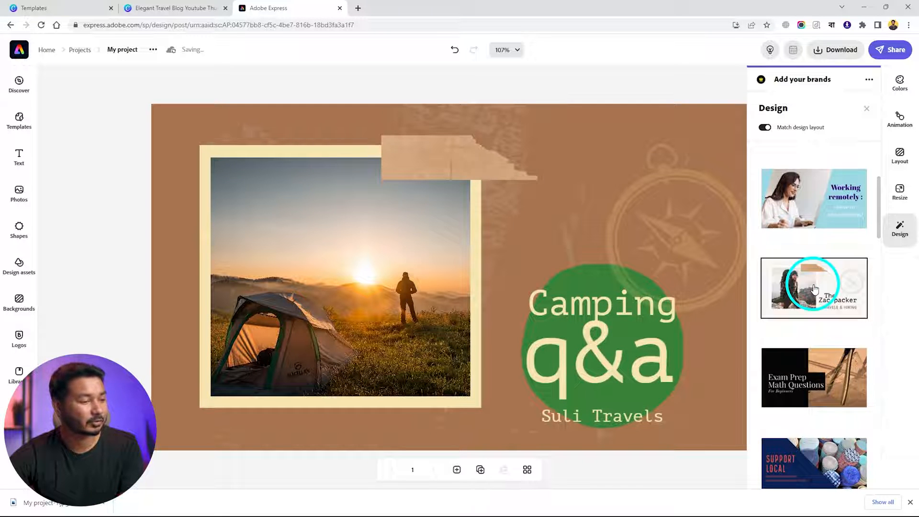